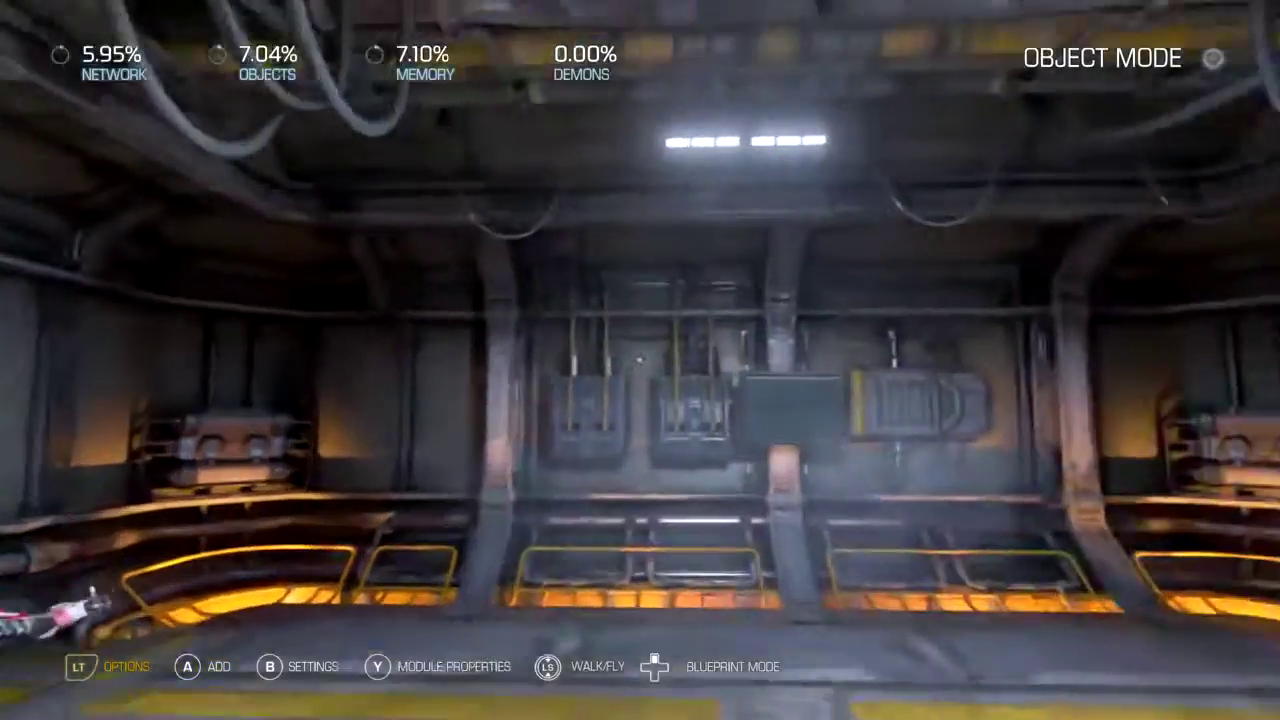
Place two new String variables along the wall, leaving a gap between them
key("e")
key("e")
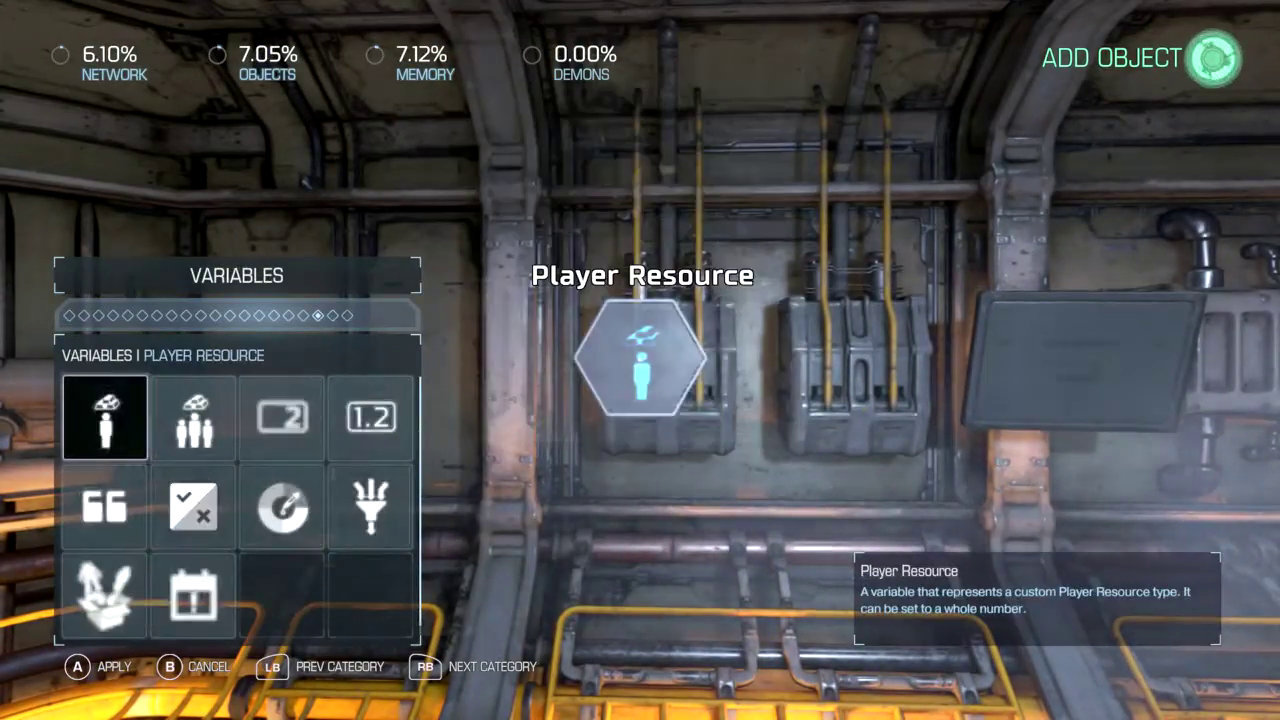
key("Down")
key("Return")
key("Return")
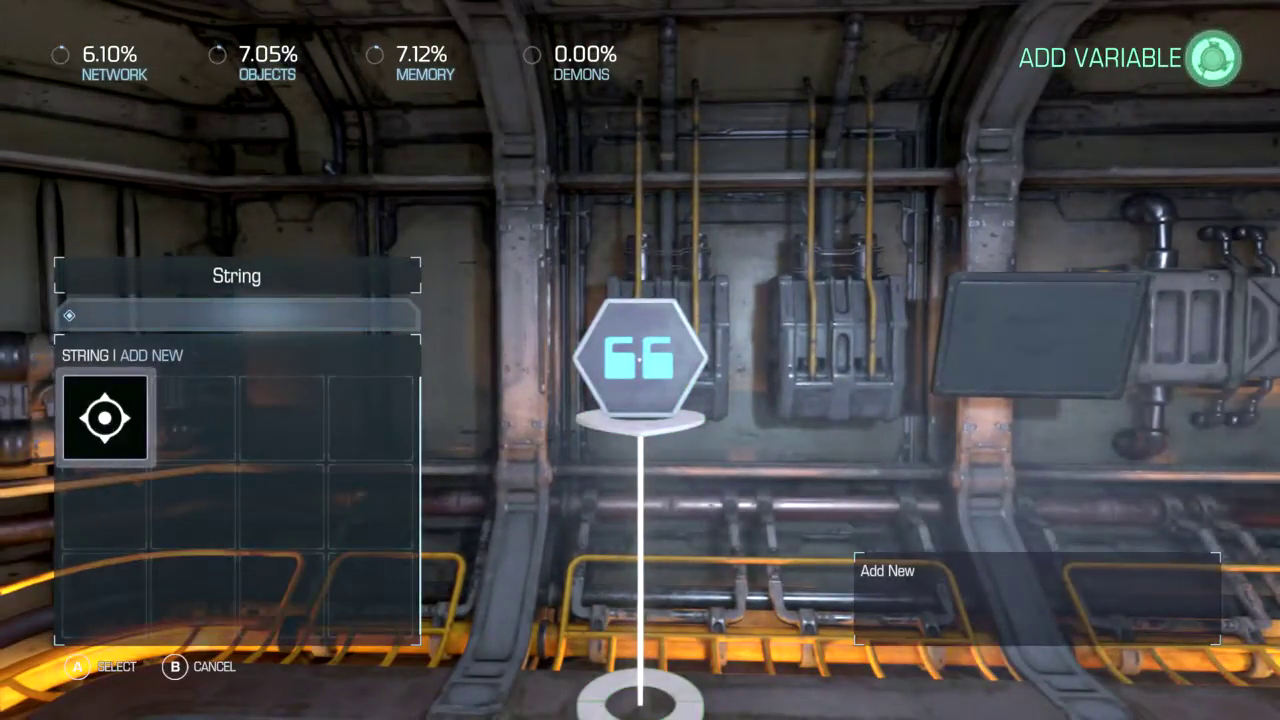
key("Return")
key("Return")
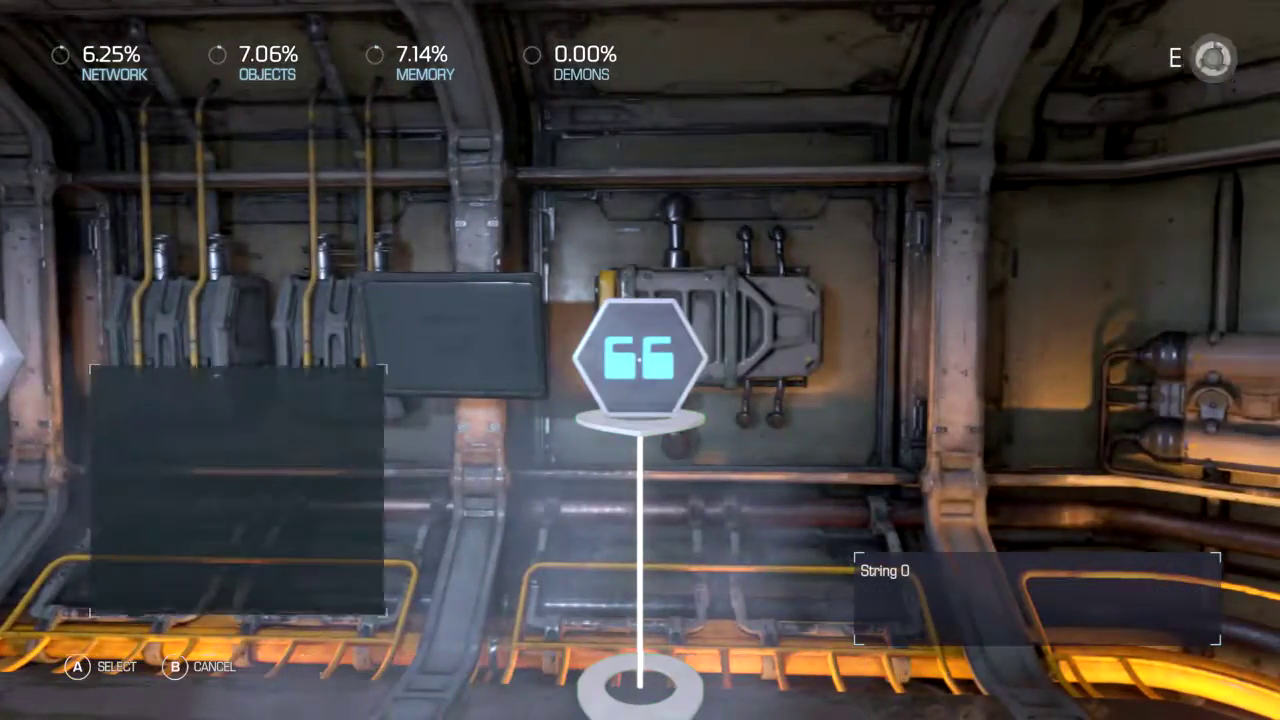
key("Return")
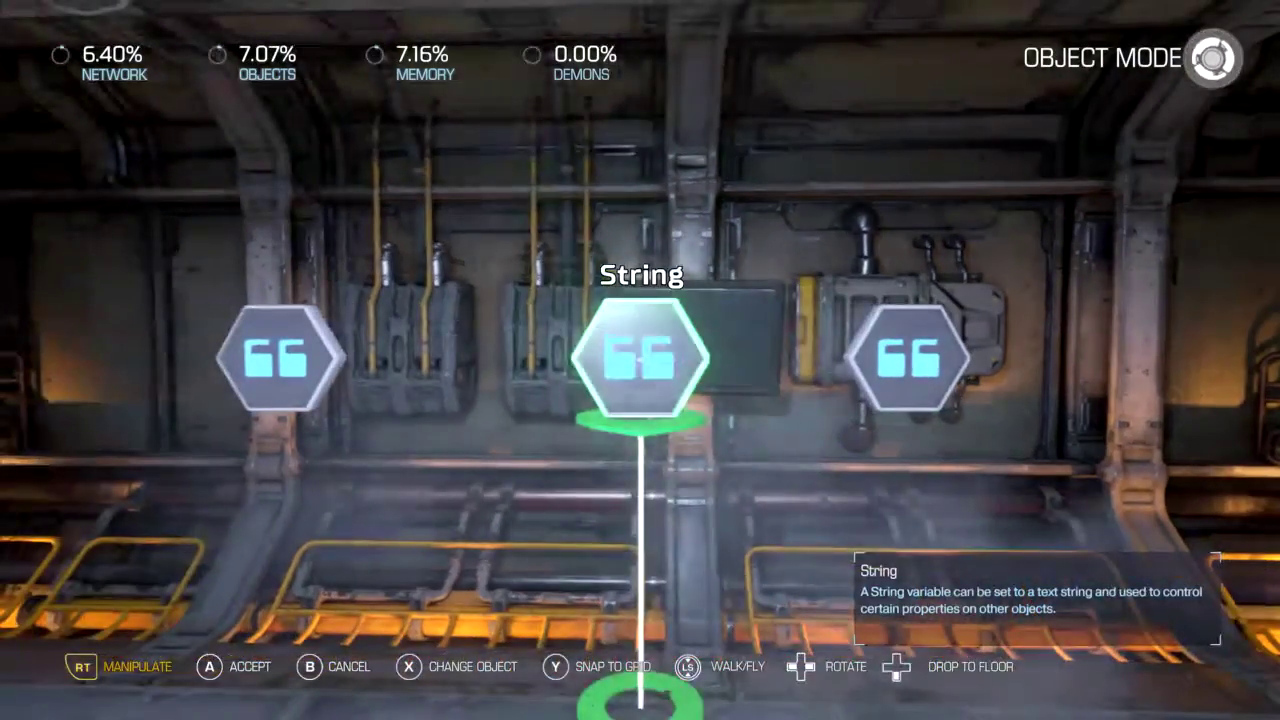
Change the object being placed to an Integer variable and place it between the two Strings
key("Escape")
key("Return")
key("Up")
key("Right")
key("Right")
key("Return")
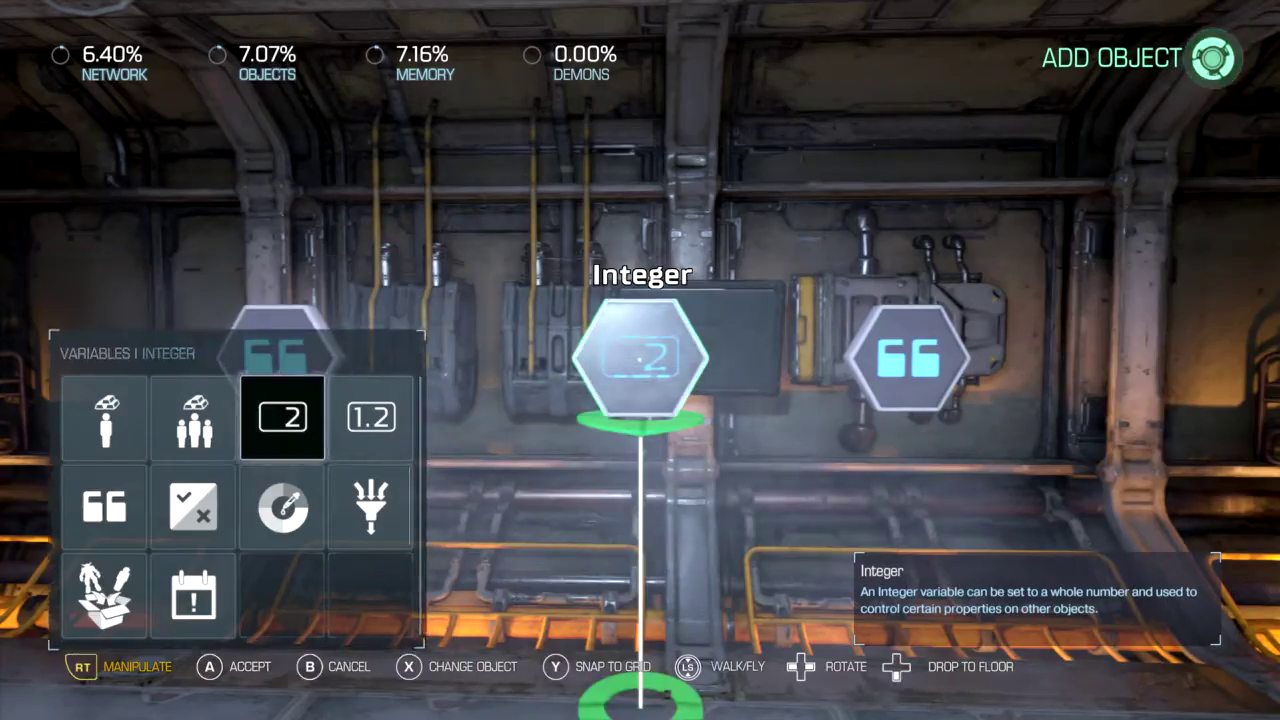
key("Return")
key("Return")
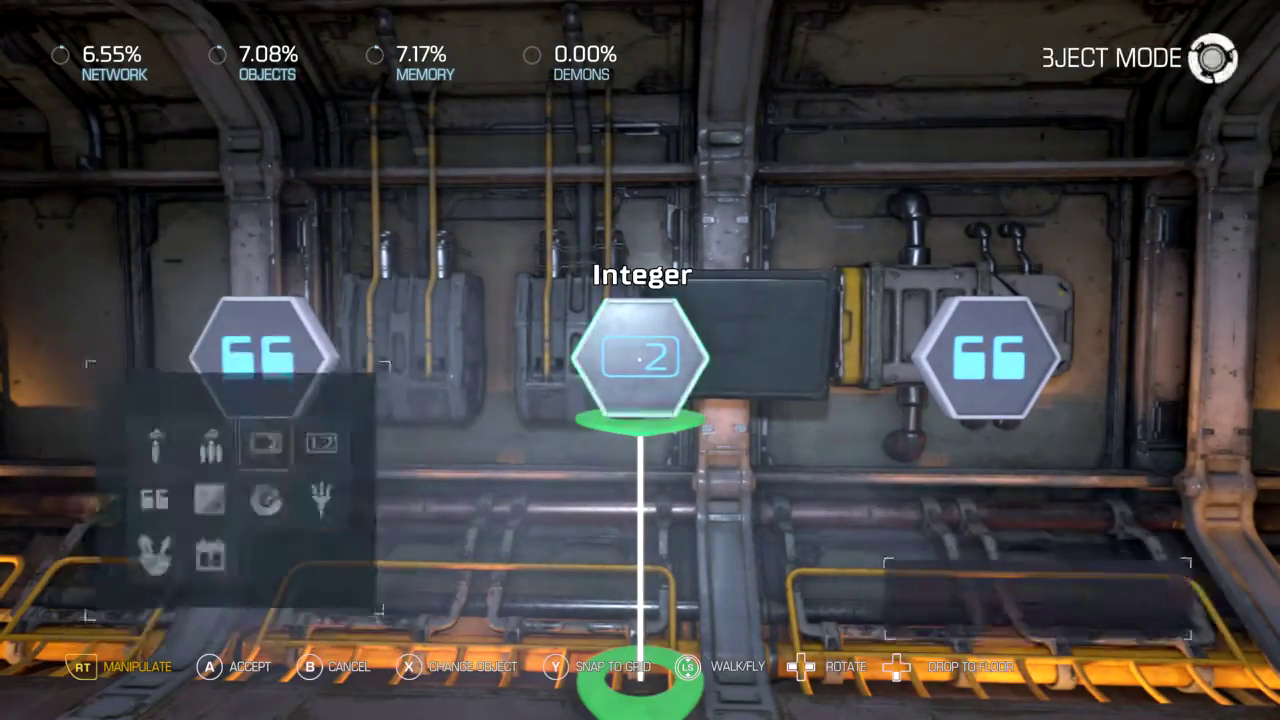
key("Escape")
Set the initial value of the first String variable, String 0, to "YOU EARNED"
key("y")
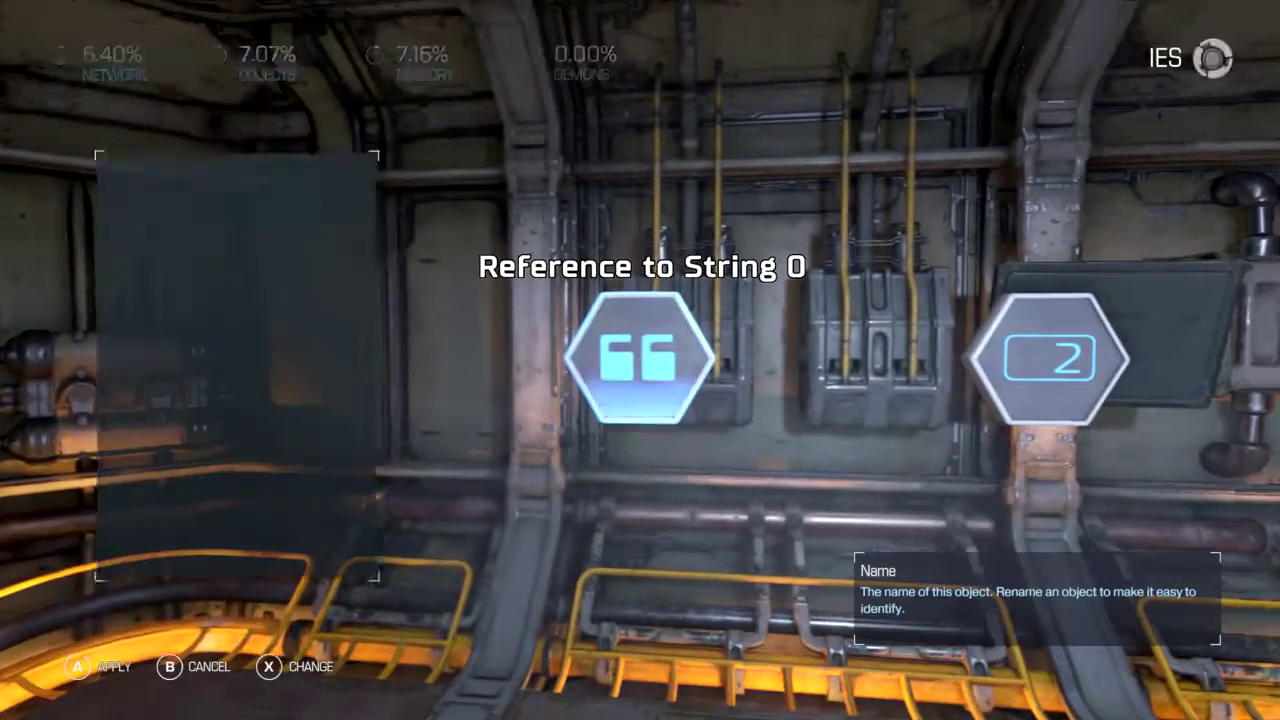
key("Up")
key("Return")
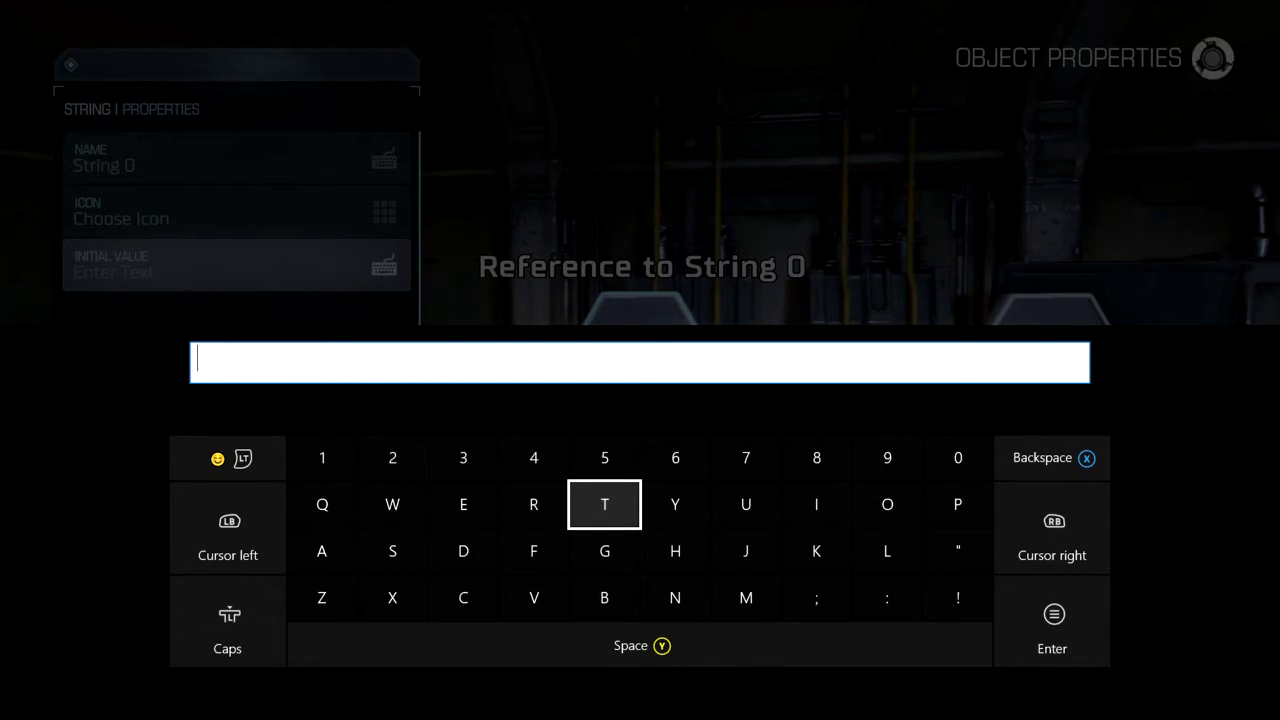
key("Right")
key("Return")
key("Right")
key("Right")
key("Right")
key("Return")
key("Left")
key("Left")
key("Return")
key("Left")
key("Left")
key("Left")
key("Left")
key("Left")
key("y")
key("Return")
key("Left")
key("Left")
key("Down")
key("Return")
key("Right")
key("Right")
key("Right")
key("Up")
key("Return")
key("Right")
key("Right")
key("Down")
key("Down")
key("Return")
key("Left")
key("Left")
key("Left")
key("Up")
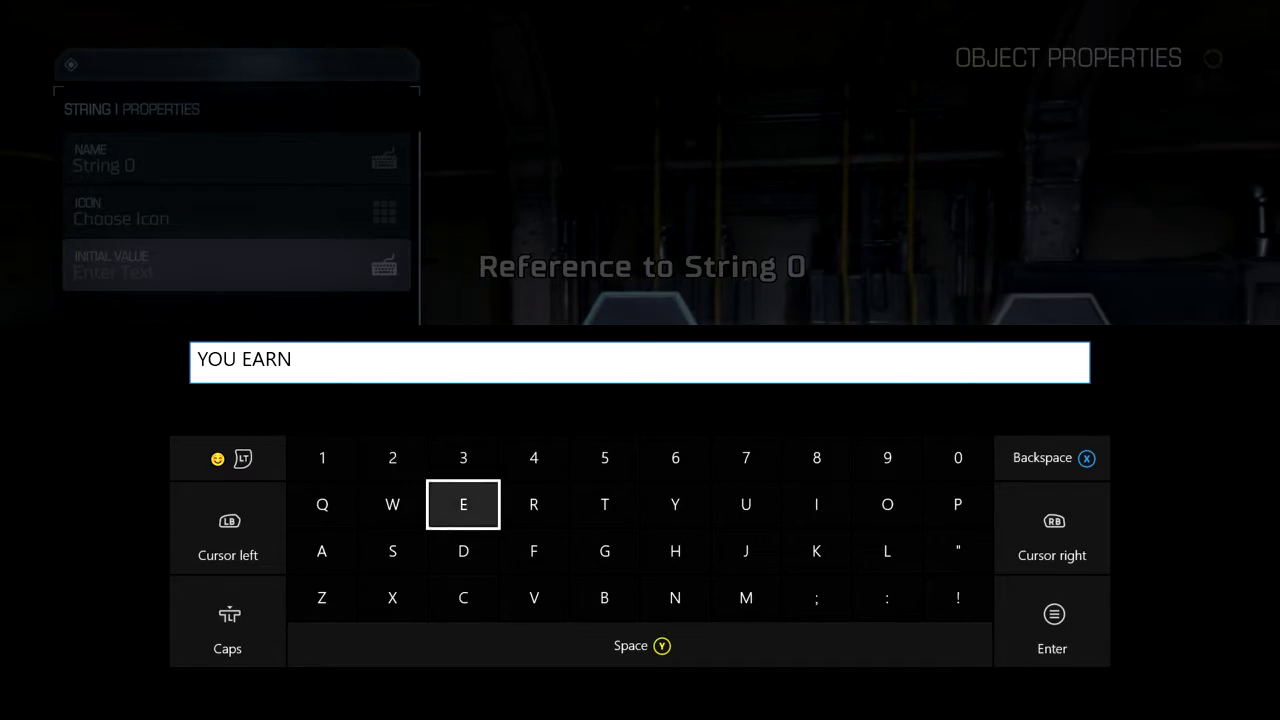
key("Return")
key("Down")
key("Return")
key("Escape")
key("a")
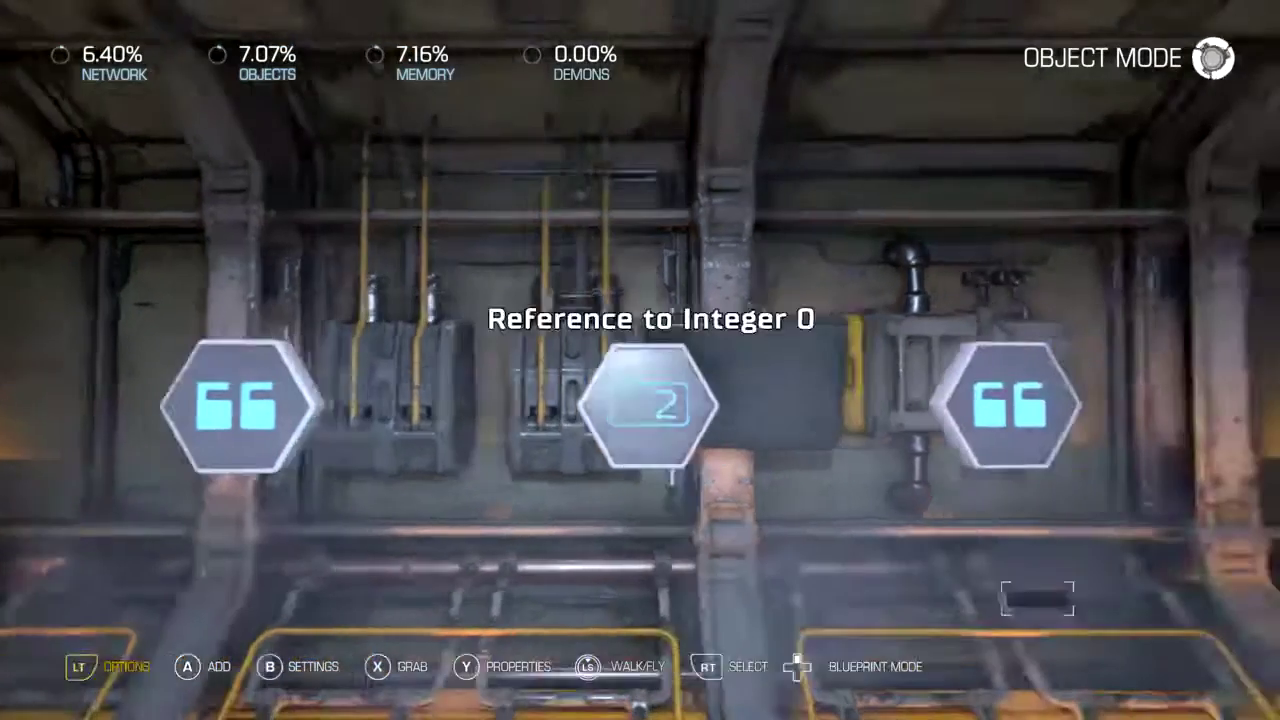
Enter a new initial value for the Integer variable between the two Strings
key("y")
key("Down")
key("Down")
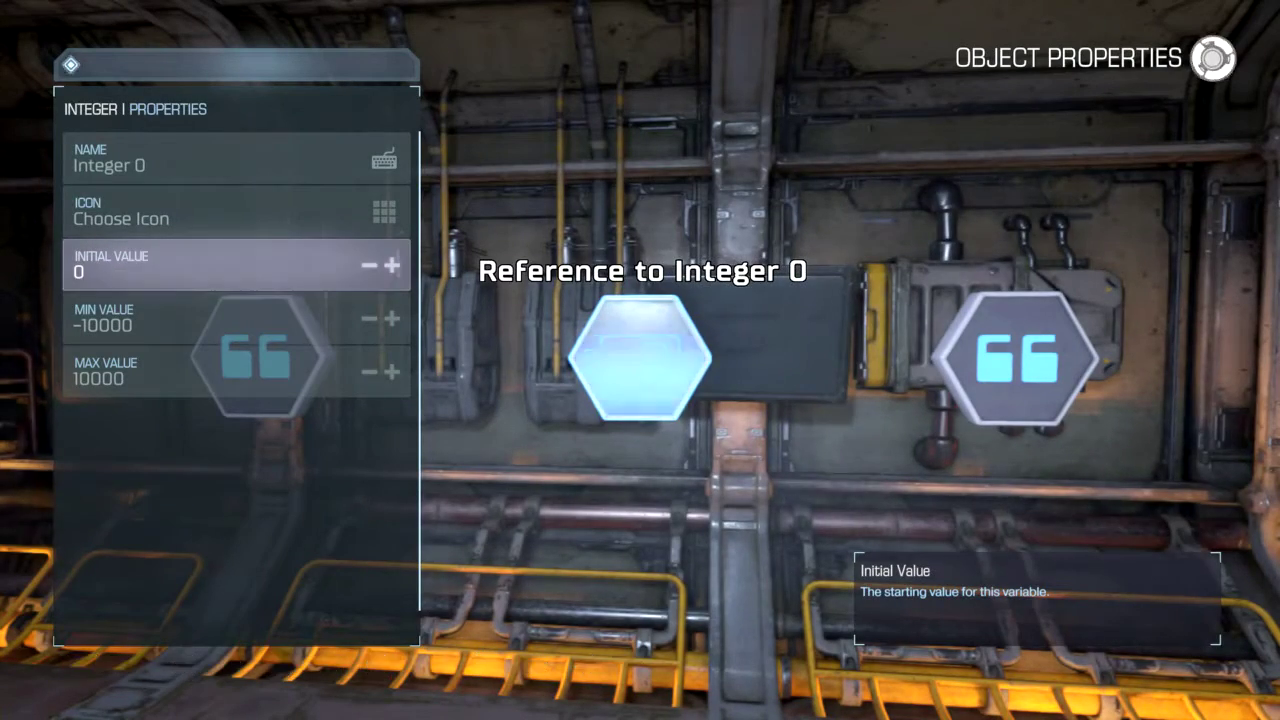
key("Return")
key("Left")
key("Up")
key("Return")
key("Right")
key("Right")
key("Right")
key("Right")
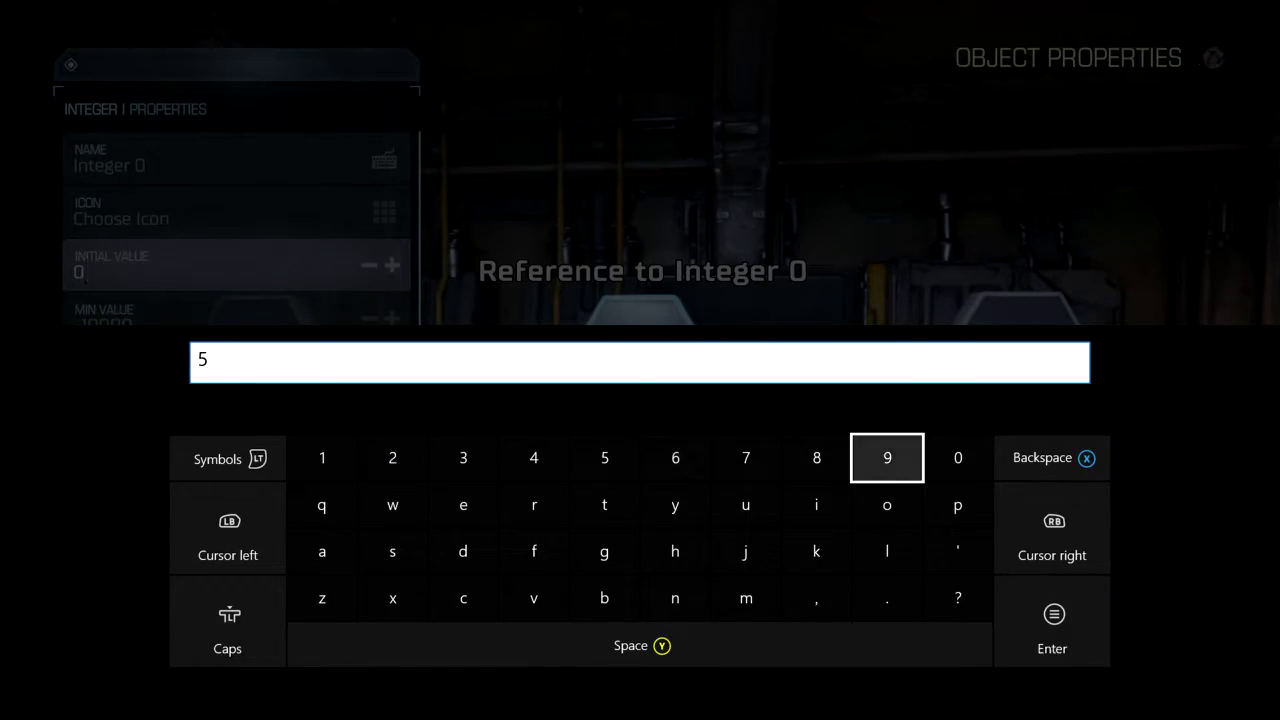
key("Right")
key("Return")
key("Return")
key("Escape")
key("a")
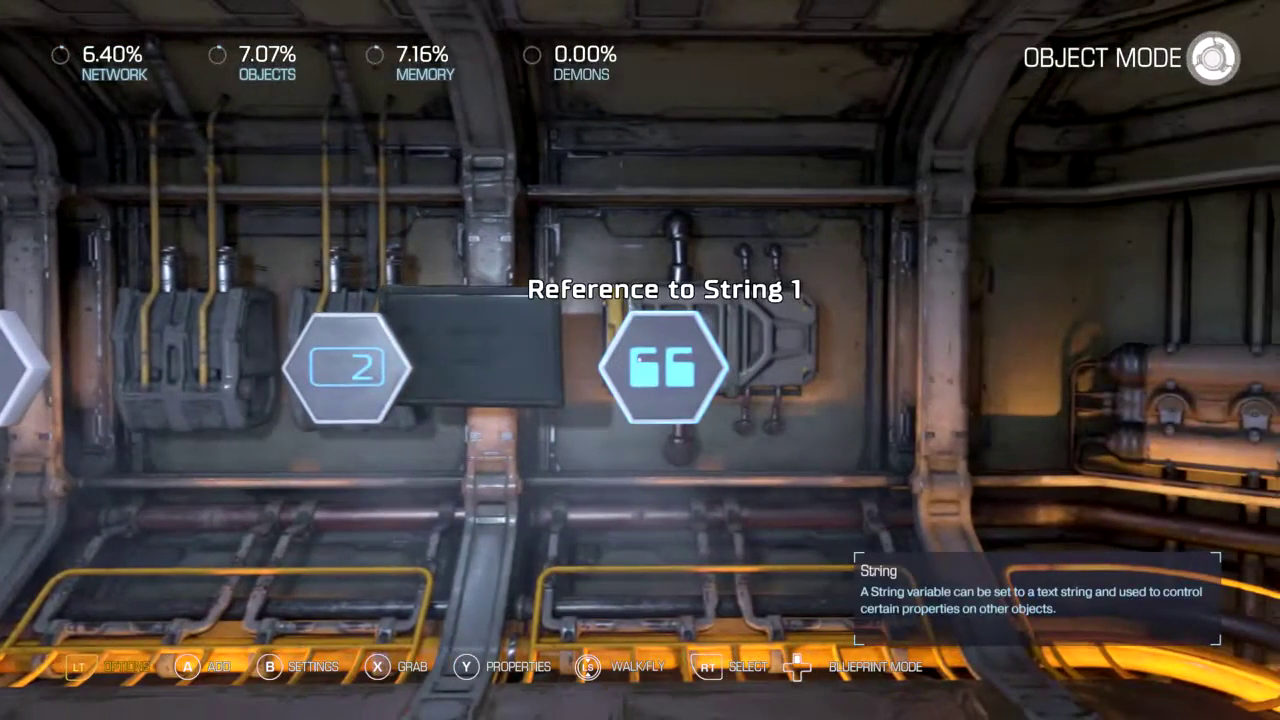
Set the initial value of the second String variable, String 1, to "XP"
key("y")
key("Down")
key("Down")
key("Return")
key("Caps_Lock")
key("Left")
key("Left")
key("Left")
key("Left")
key("Down")
key("Down")
key("Return")
key("Up")
key("Right")
key("Right")
key("Right")
key("Right")
key("Right")
key("Right")
key("Right")
key("Up")
key("Right")
key("Return")
key("Return")
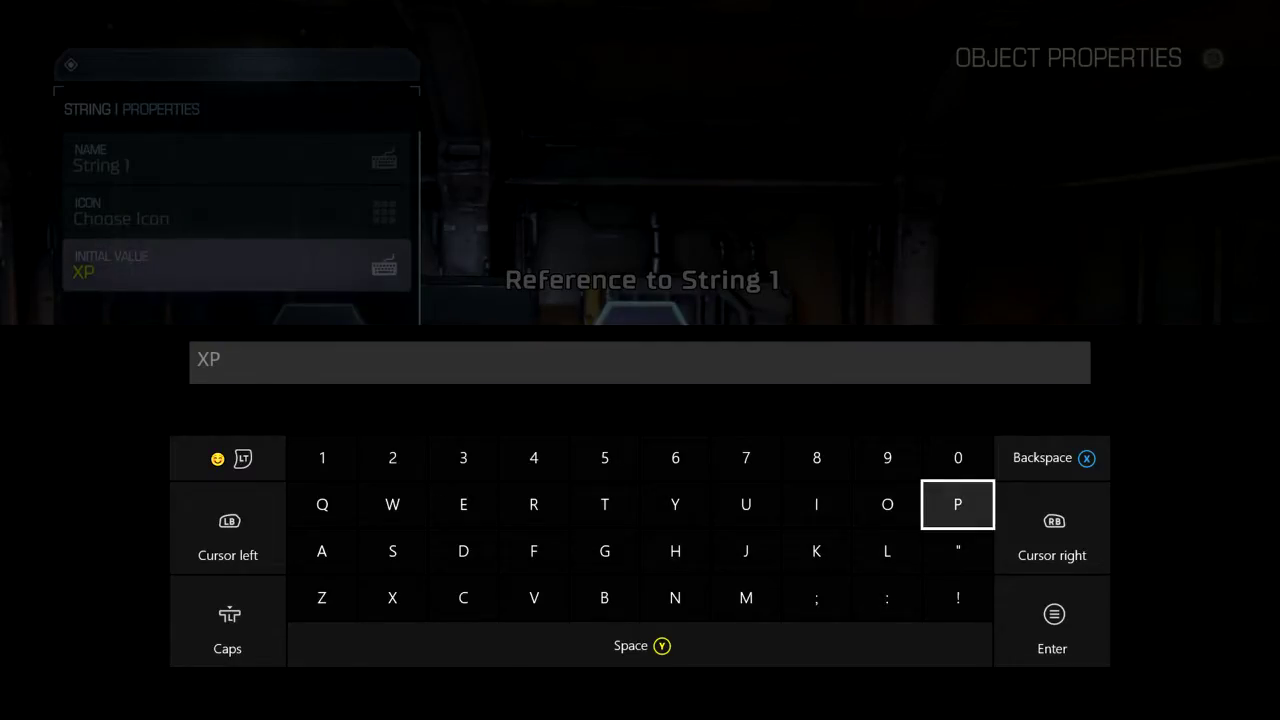
key("Escape")
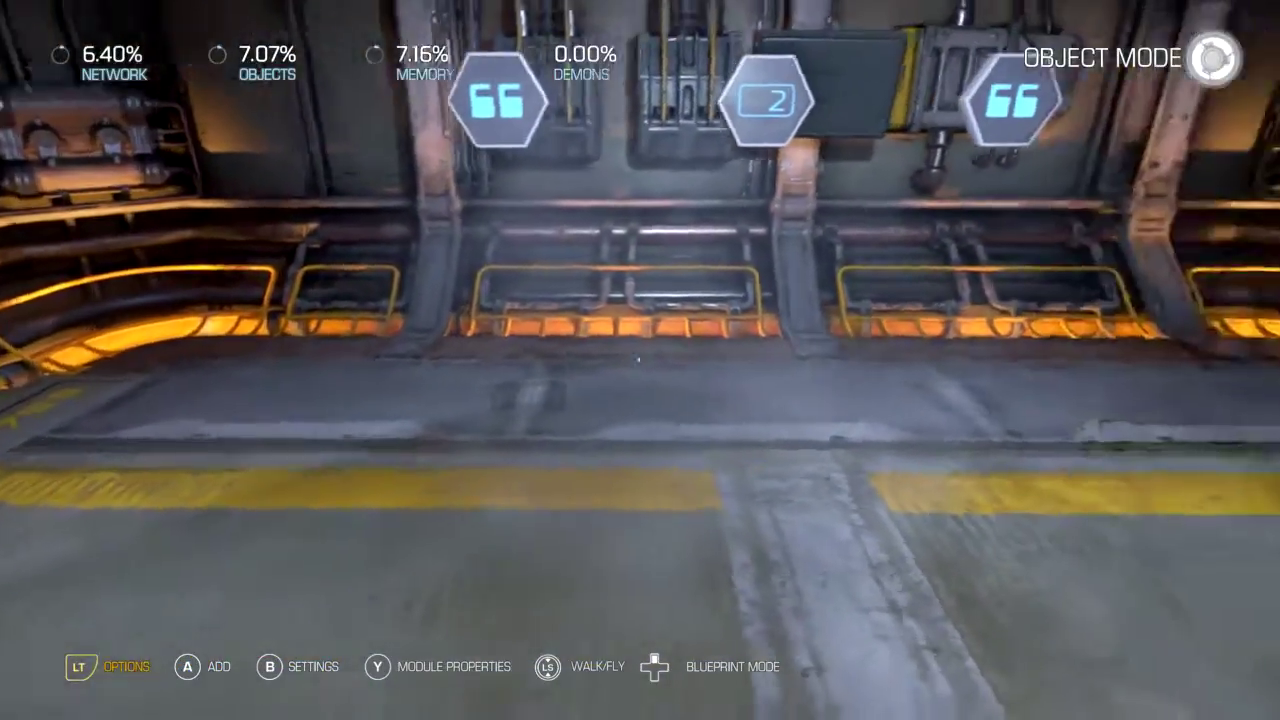
Start a logic chain from the Player Start's On Spawned output and add a new target object
key("a")
key("Escape")
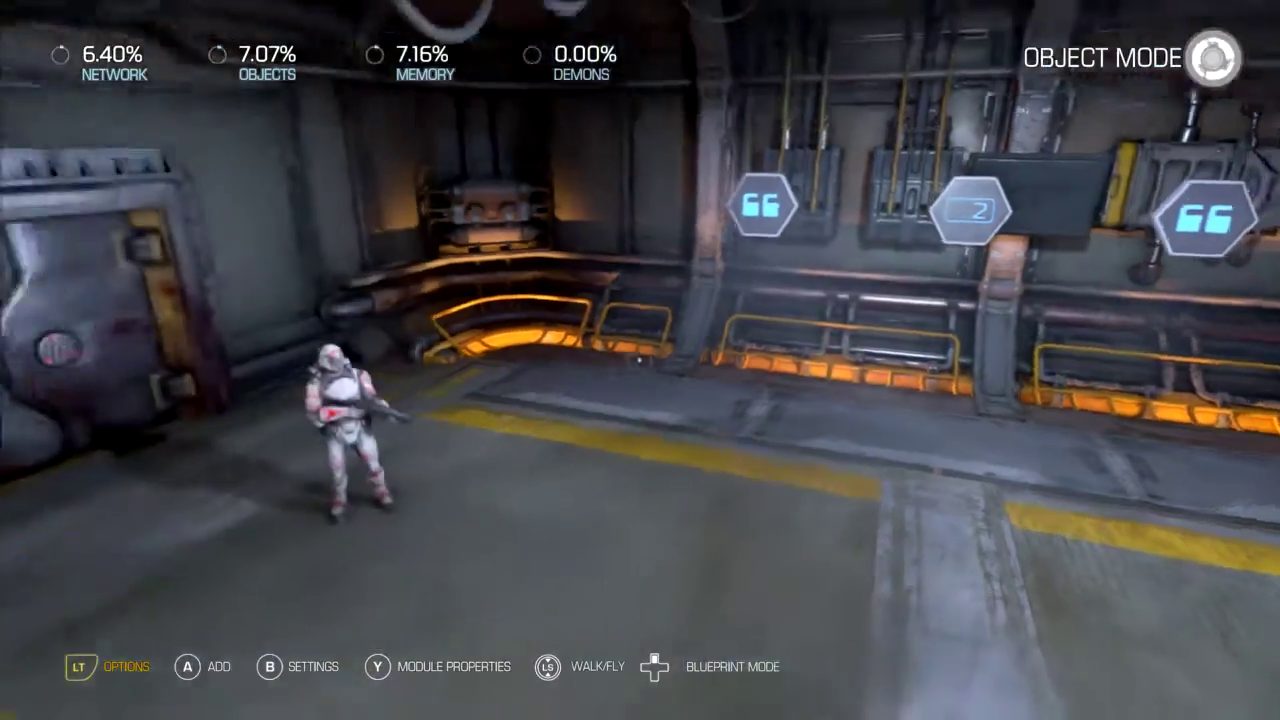
left_click(640, 360)
key("a")
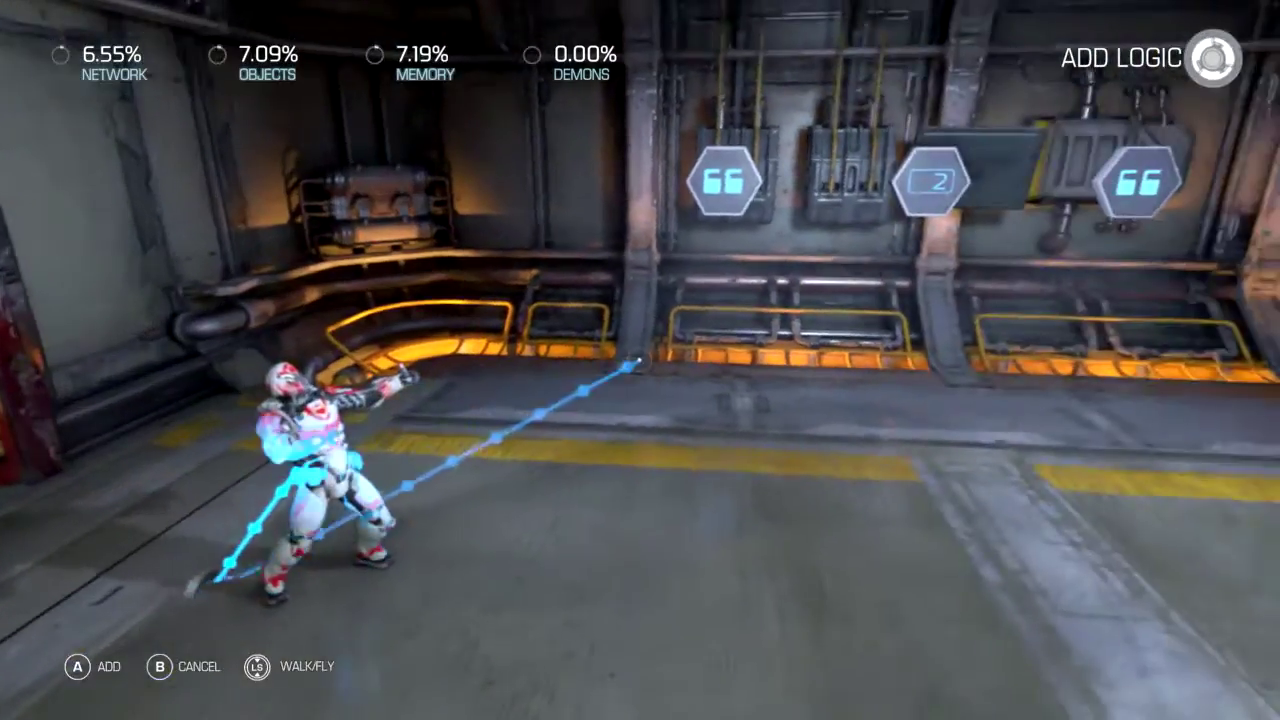
key("a")
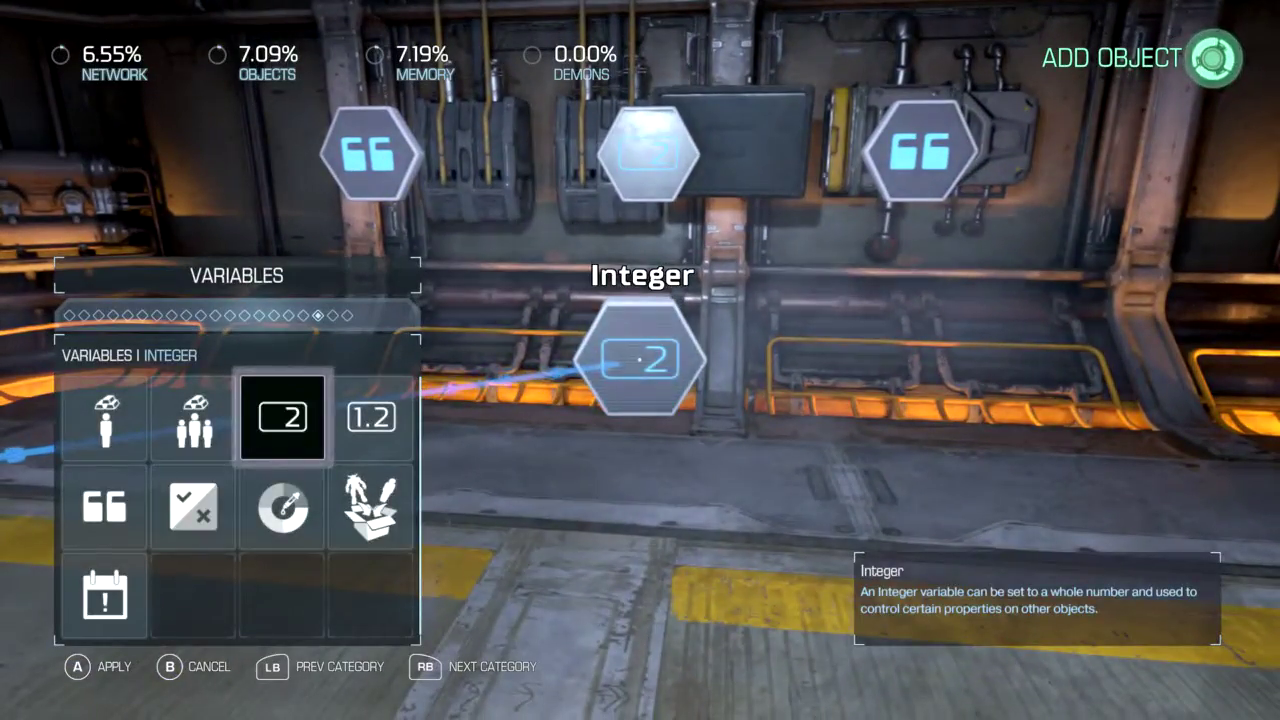
Place a third String variable below the Integer as the chain's target and link it with the Build input
key("q")
key("e")
key("Down")
key("Return")
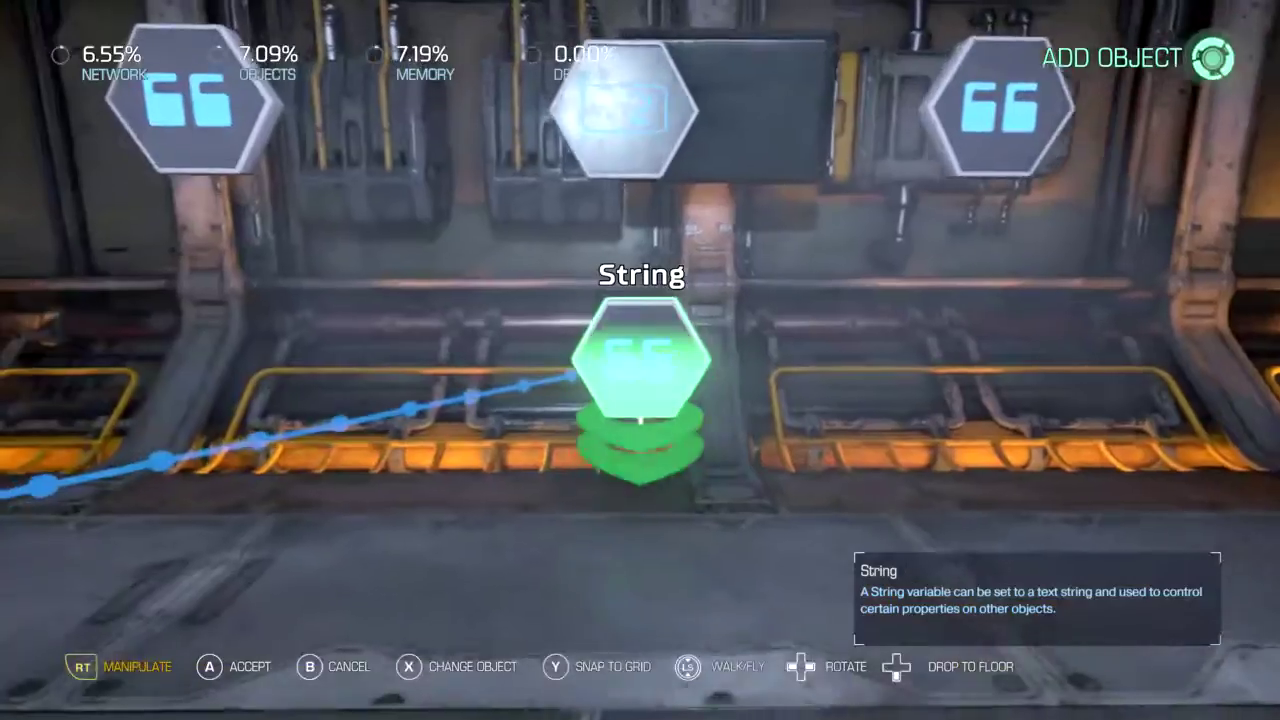
key("Return")
key("Return")
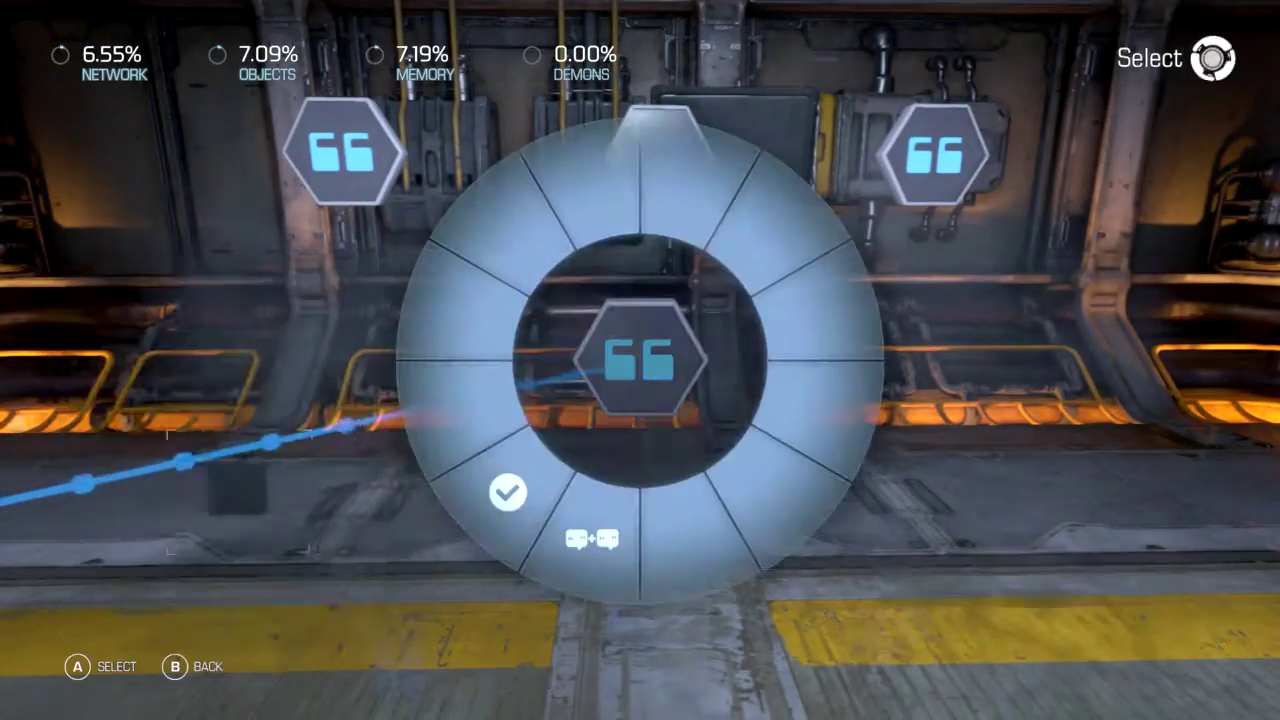
key("Return")
key("w")
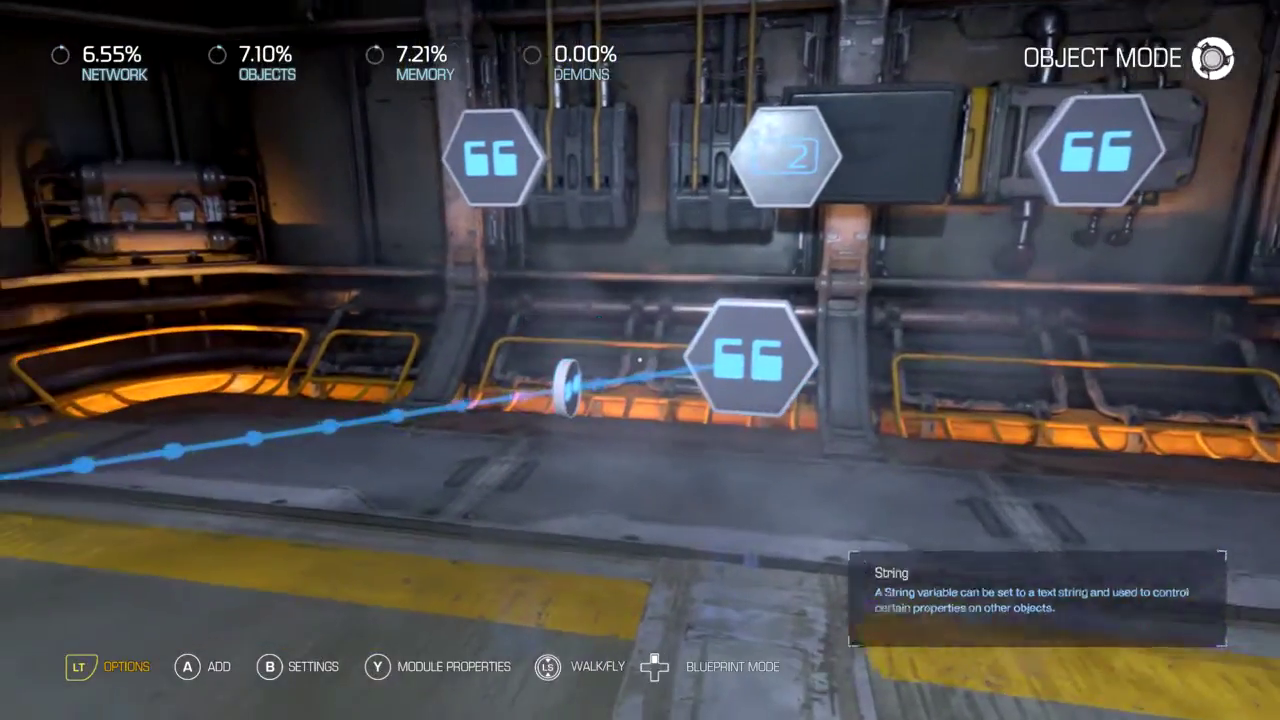
Assign String 0 as the first entry in the Build node's string parts
key("y")
key("Down")
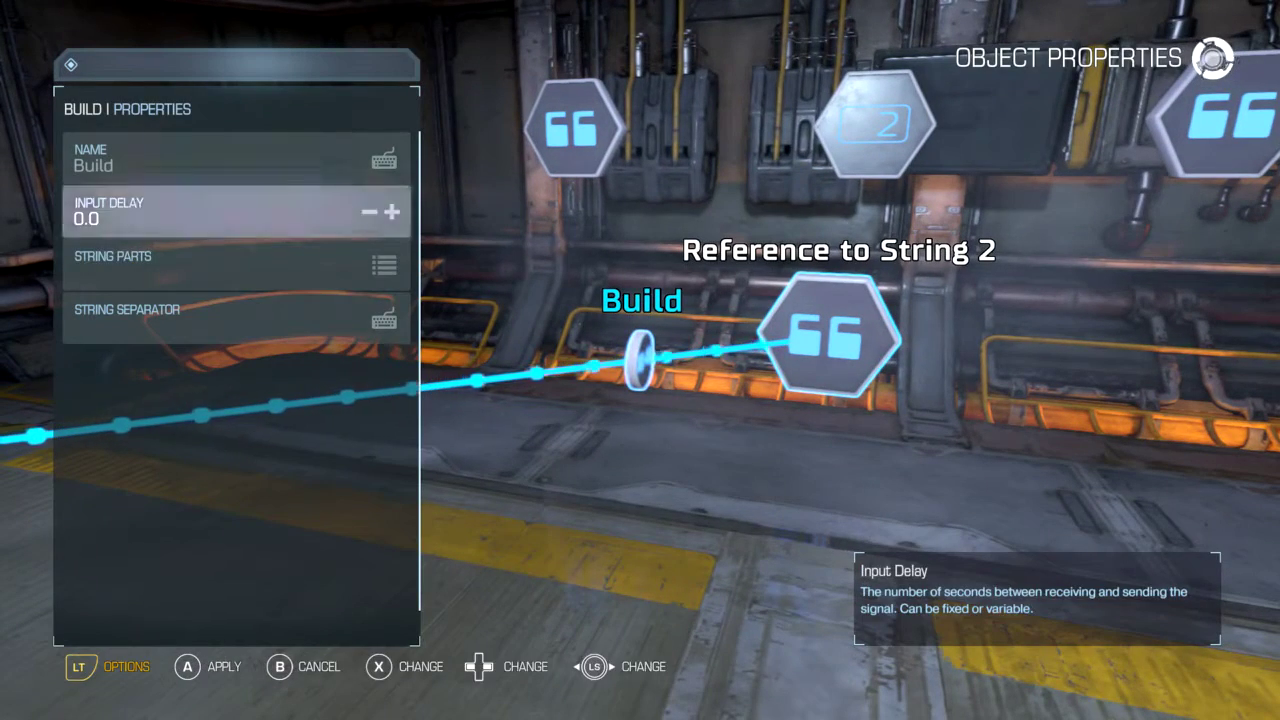
key("Down")
key("Return")
key("Return")
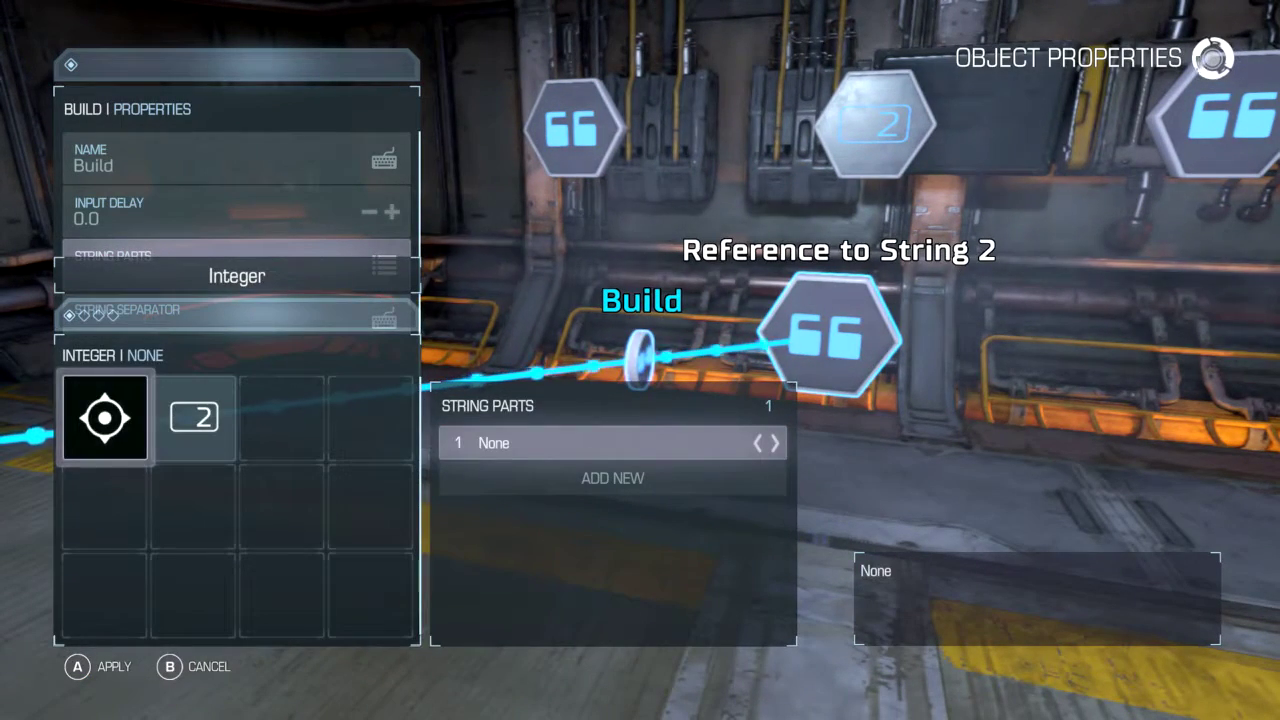
key("Right")
key("Right")
key("Right")
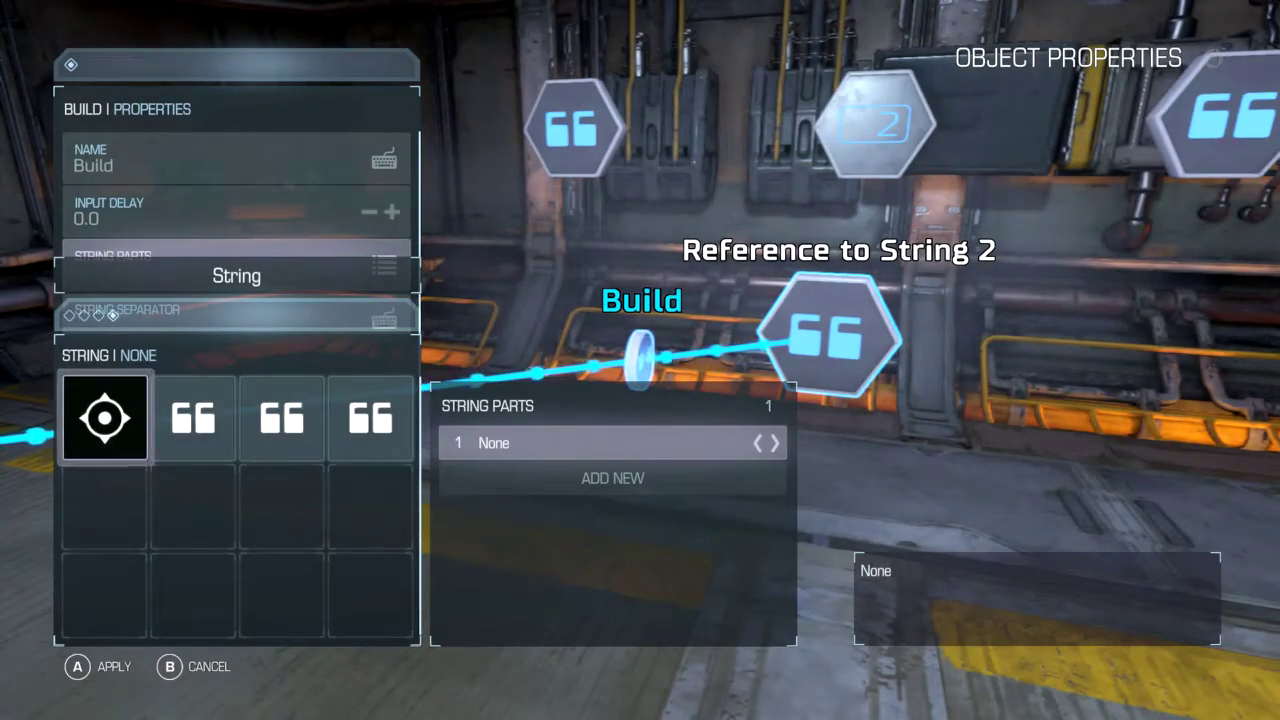
key("Right")
key("Return")
Add Integer 0 as the second string part of the Build node
key("Down")
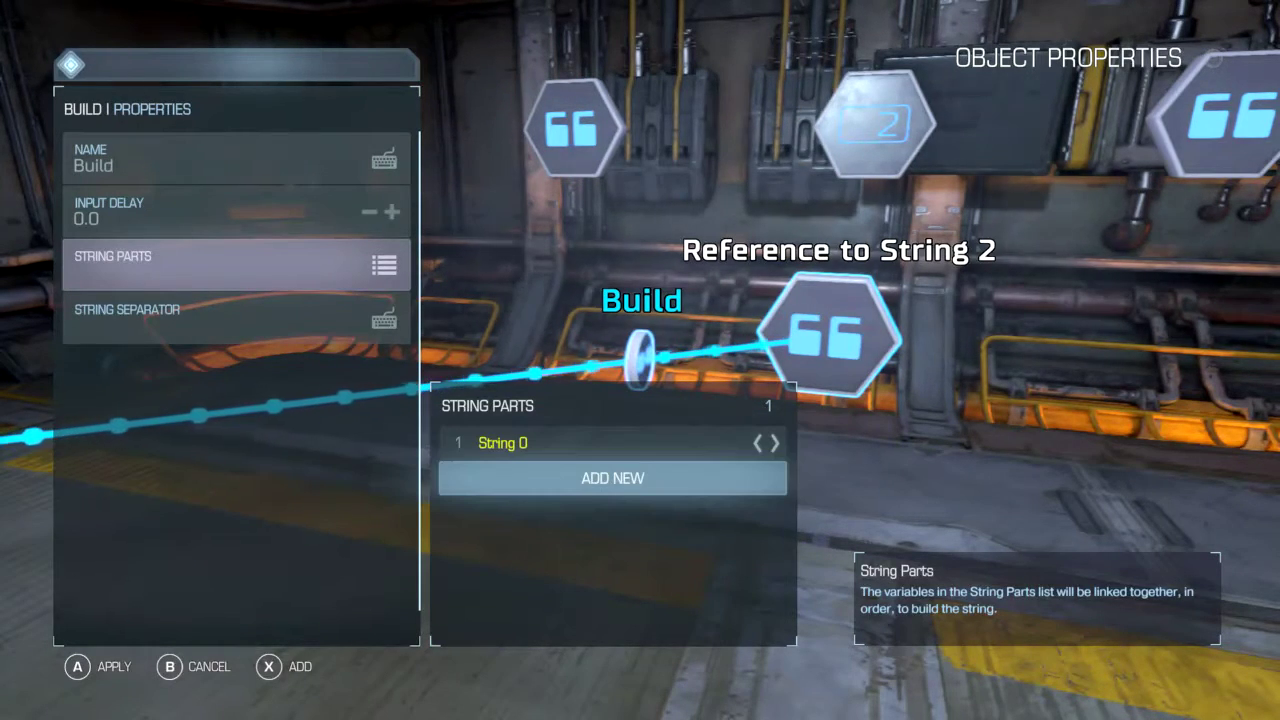
key("Return")
key("Left")
key("Left")
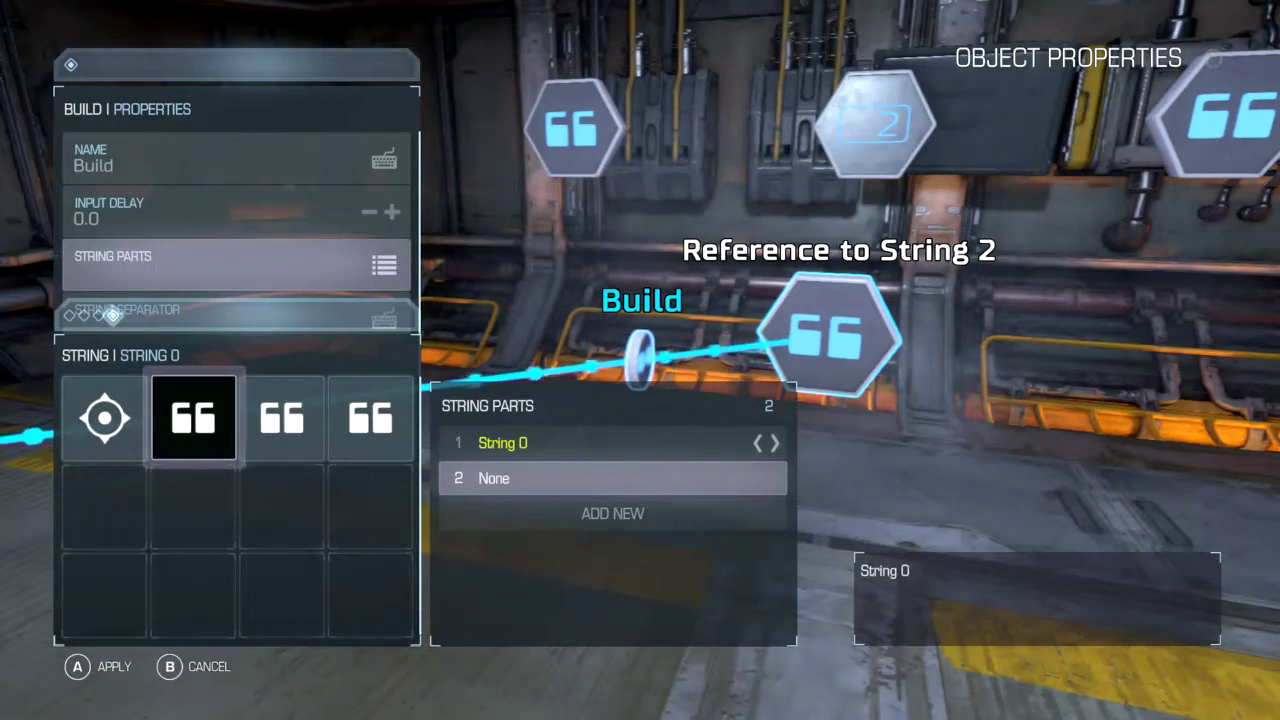
key("Right")
key("Return")
Add String 1 as the third string part of the Build node and close its properties
key("Down")
key("Up")
key("Down")
key("Return")
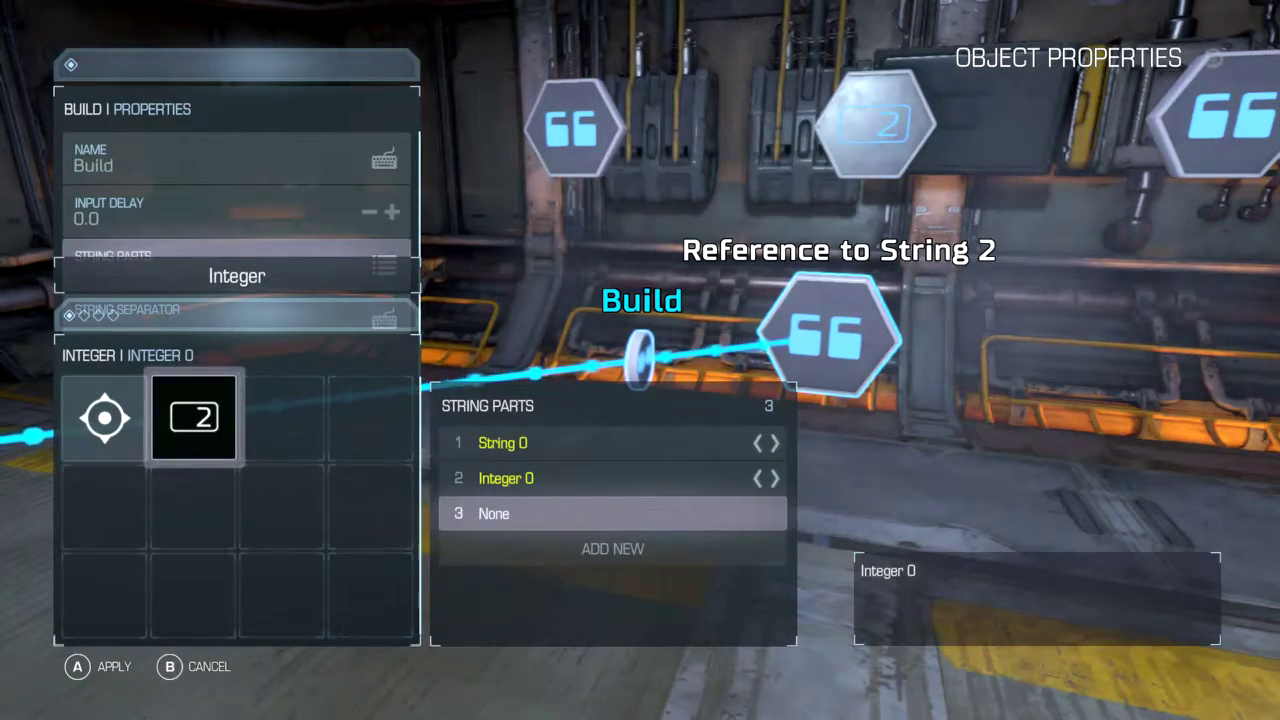
key("Left")
key("Left")
key("Right")
key("Right")
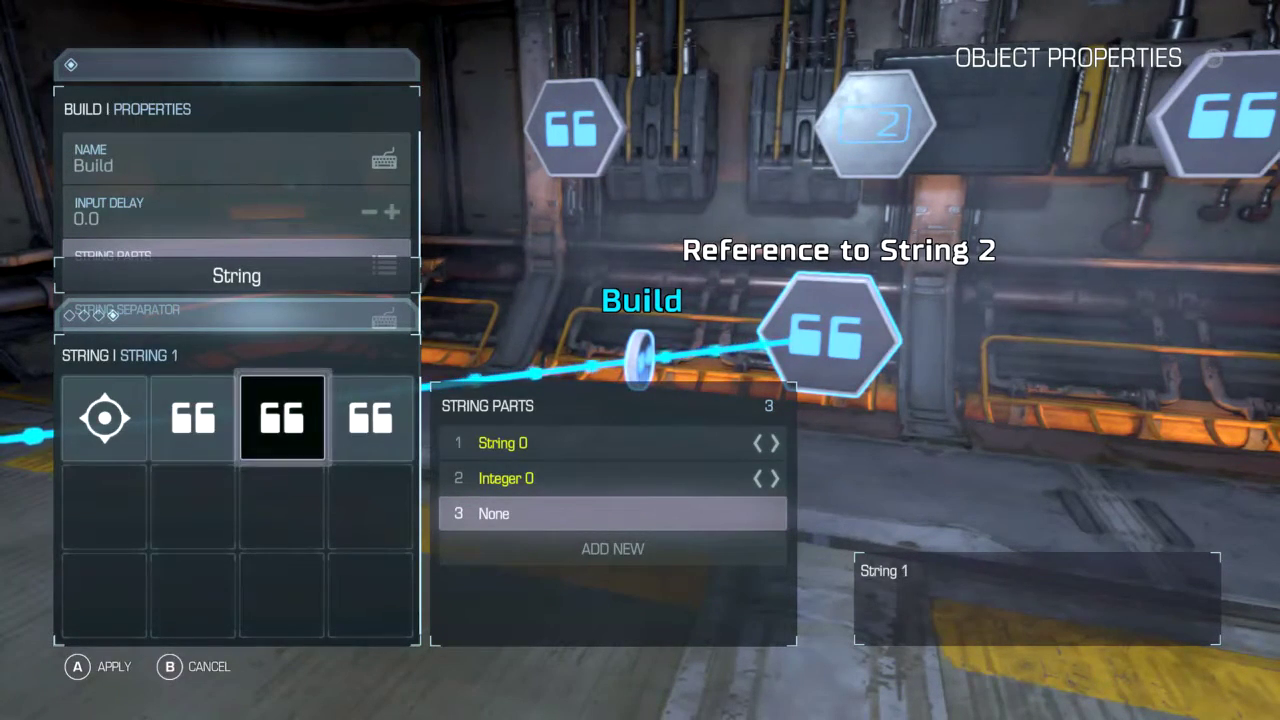
key("Return")
key("Escape")
key("Down")
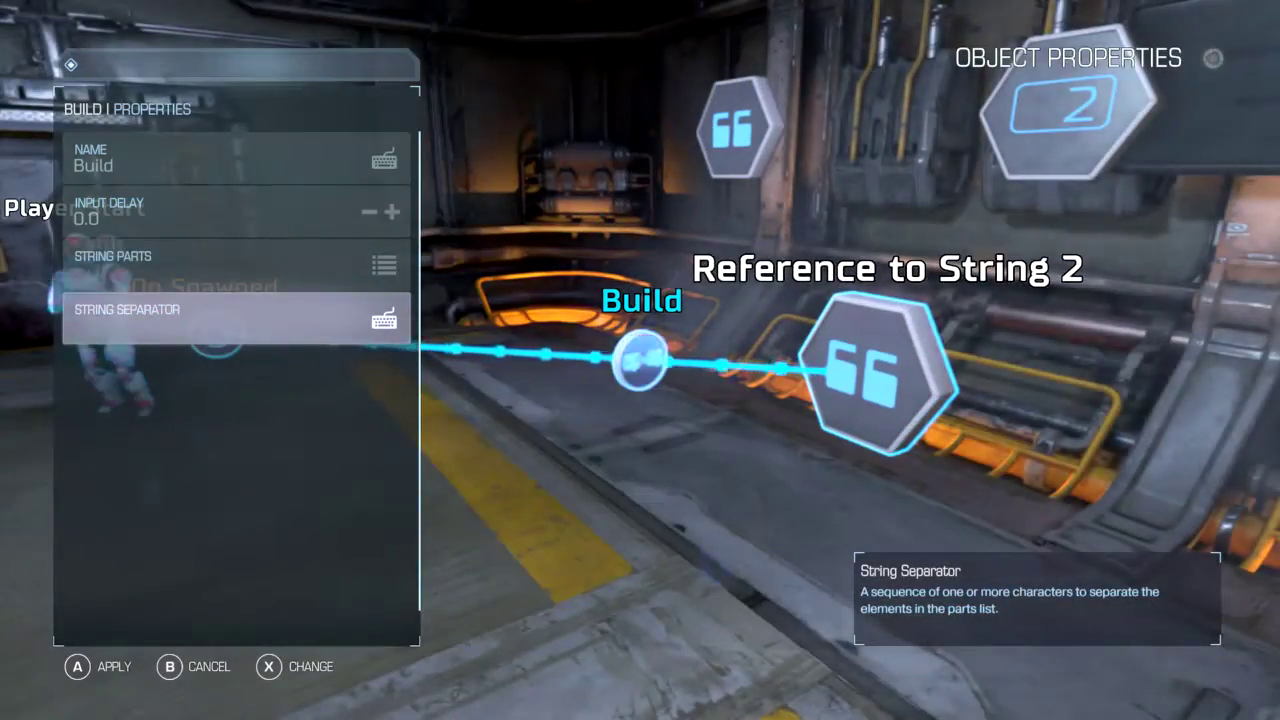
key("Escape")
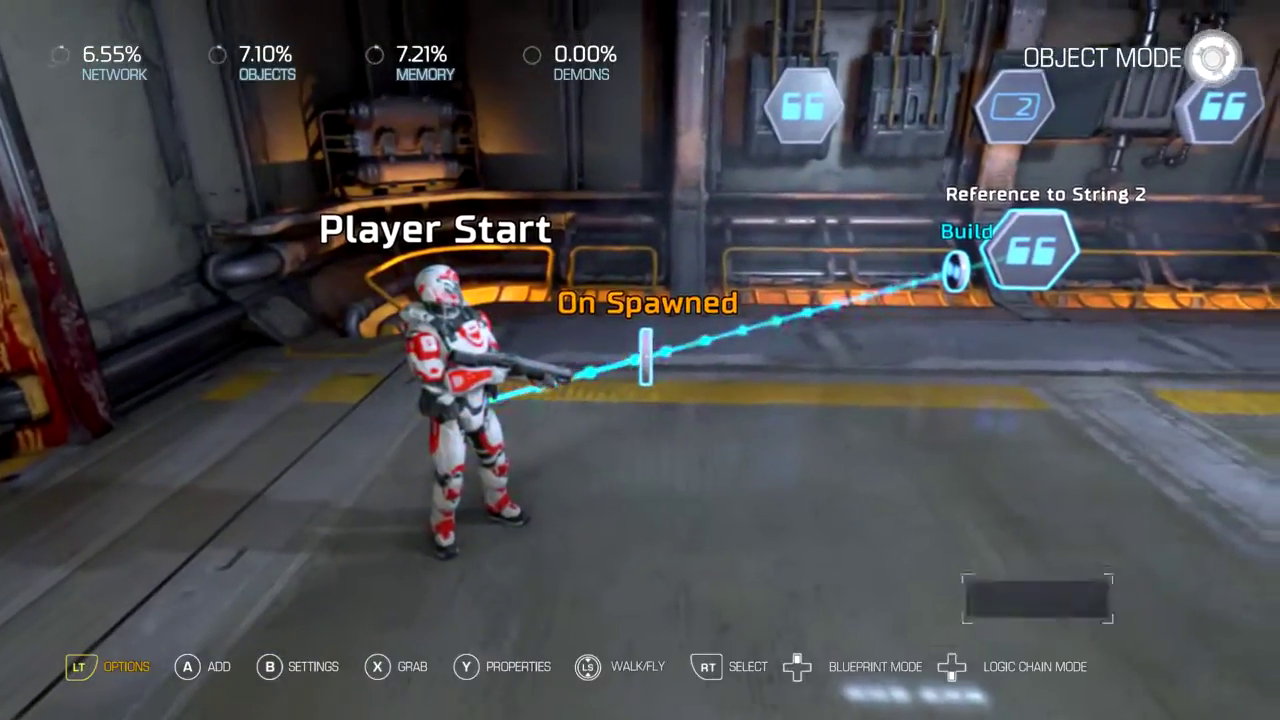
Chain the Player Start's On Spawned output to a newly placed Message object using the Show input
key("Return")
key("Return")
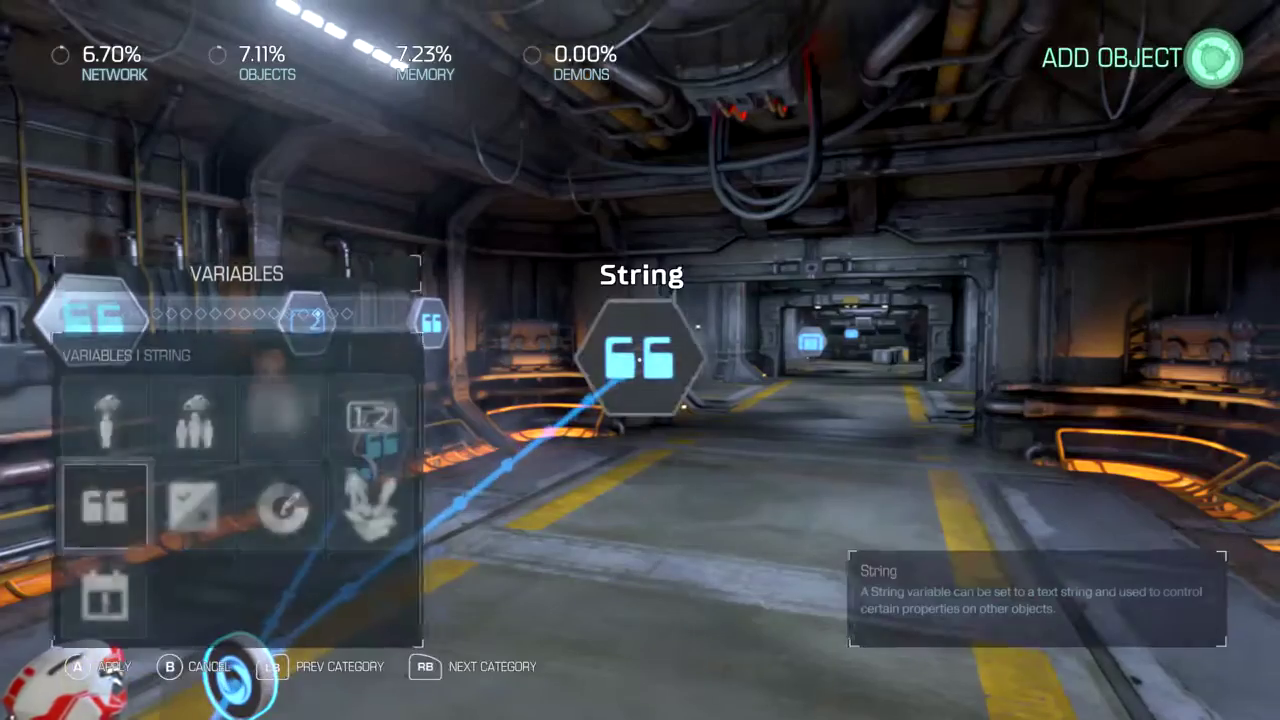
key("e")
key("e")
key("e")
key("e")
key("e")
key("e")
key("e")
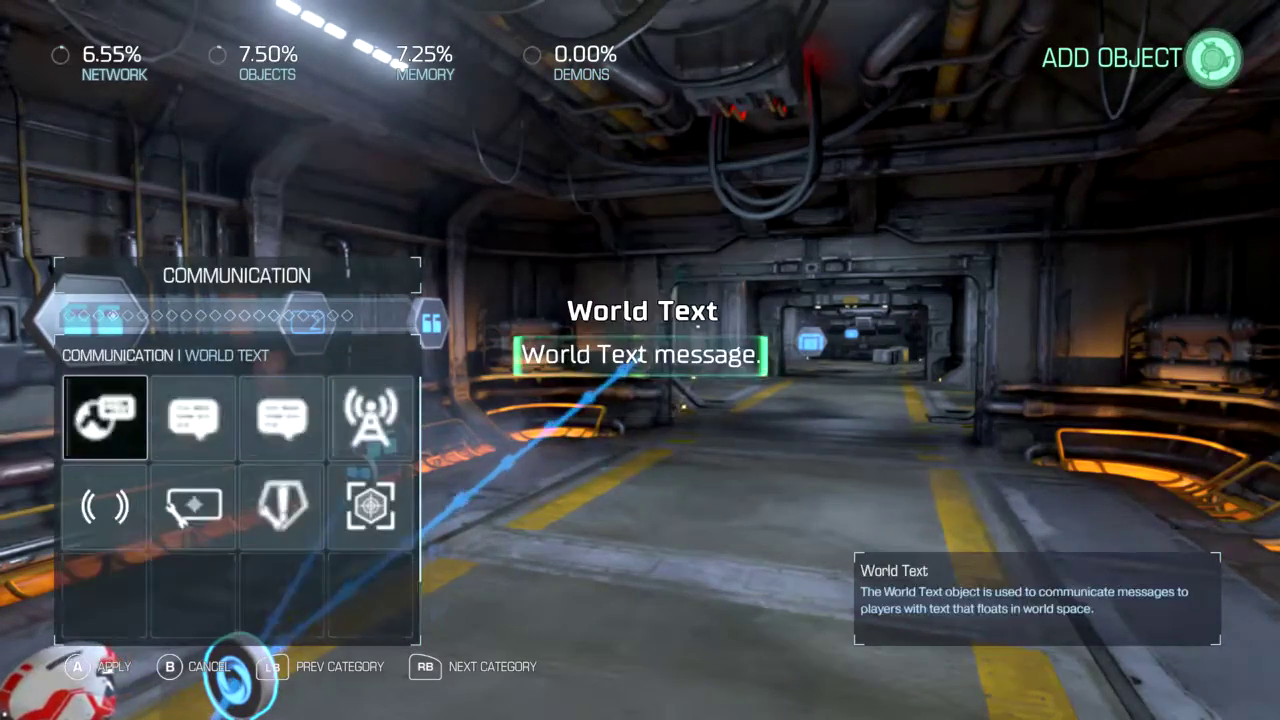
key("q")
key("Right")
key("Right")
key("Return")
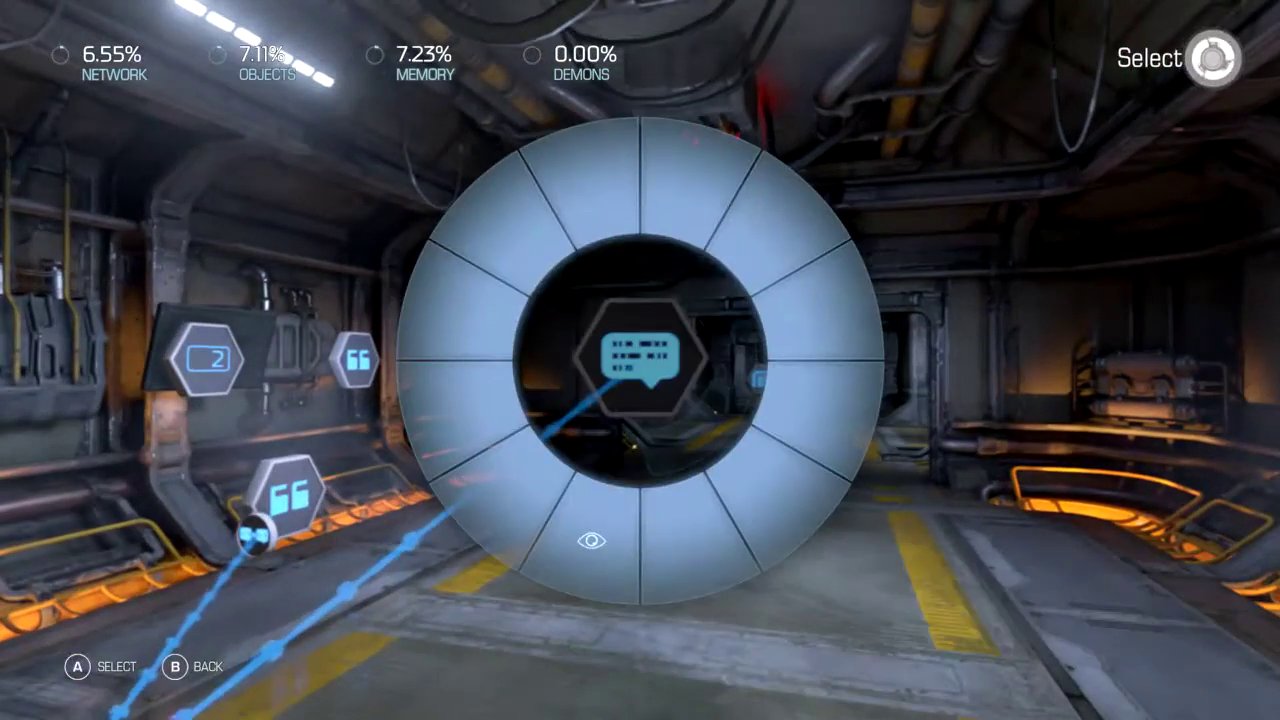
key("Return")
Switch the Message object's text to a variable and assign the combined string variable, closing its properties
key("y")
key("Down")
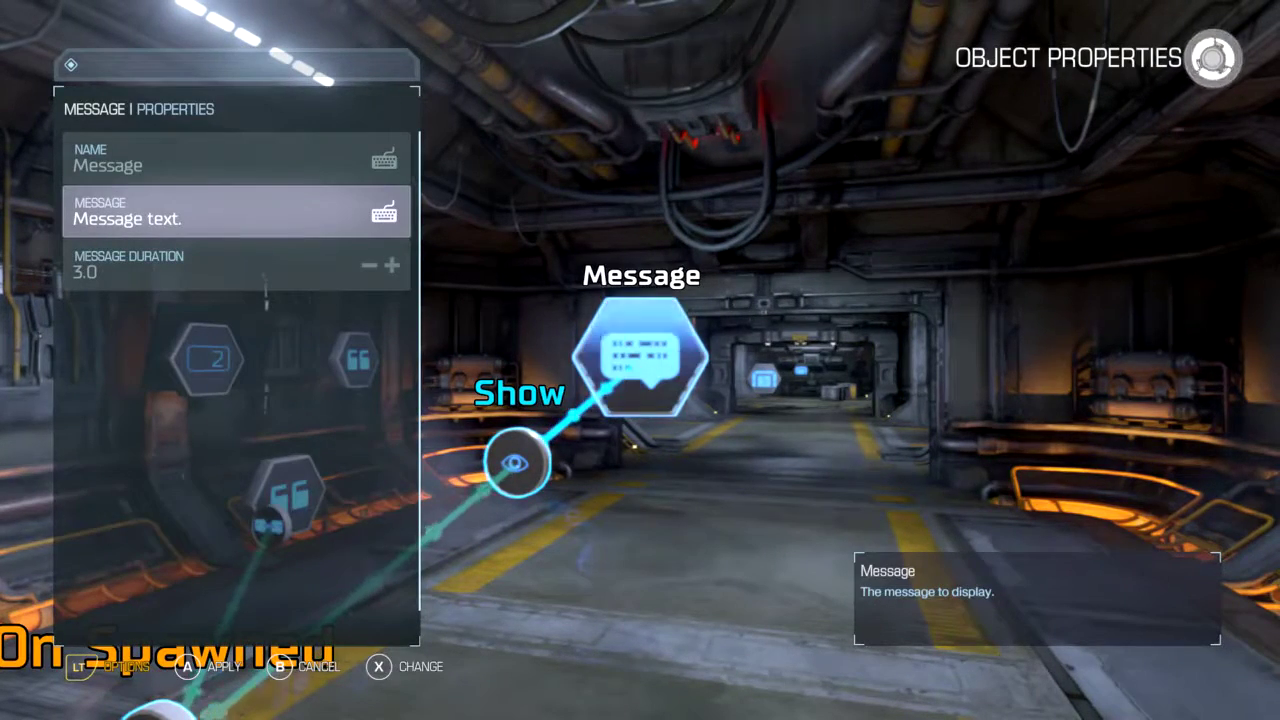
key("x")
key("Page_Down")
key("Page_Down")
key("Page_Down")
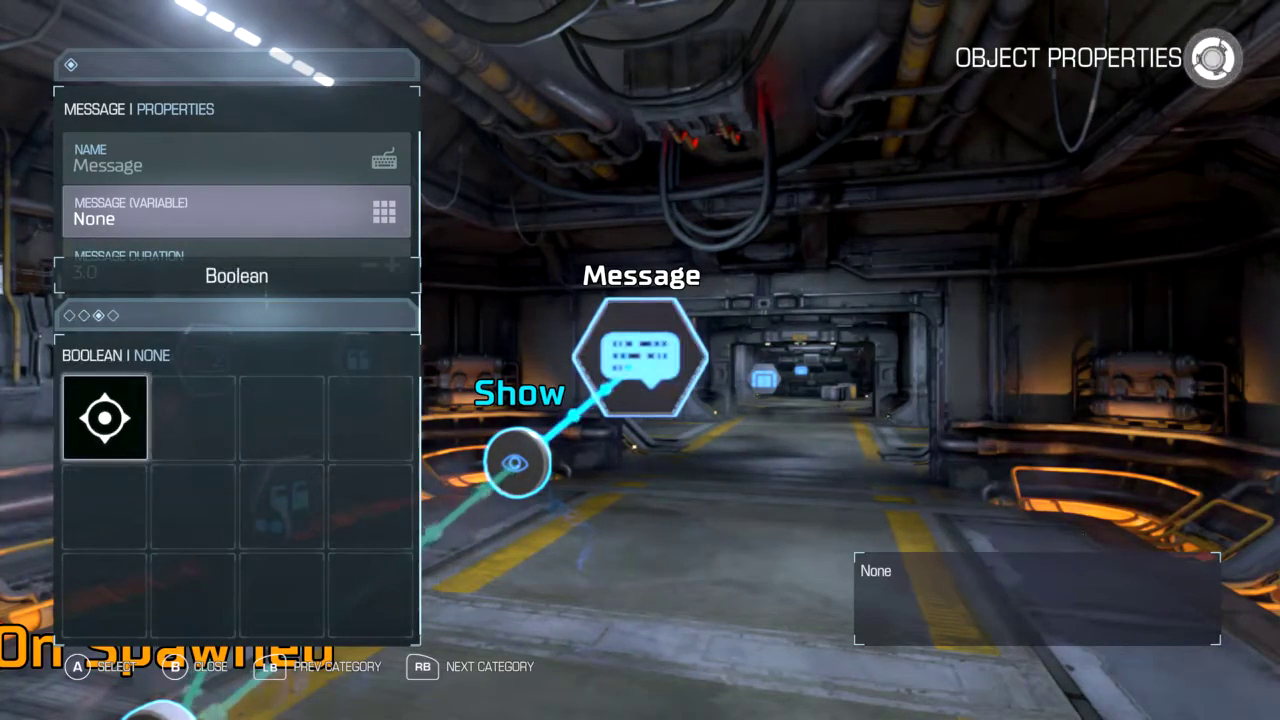
key("Right")
key("Right")
key("Right")
key("Return")
key("Escape")
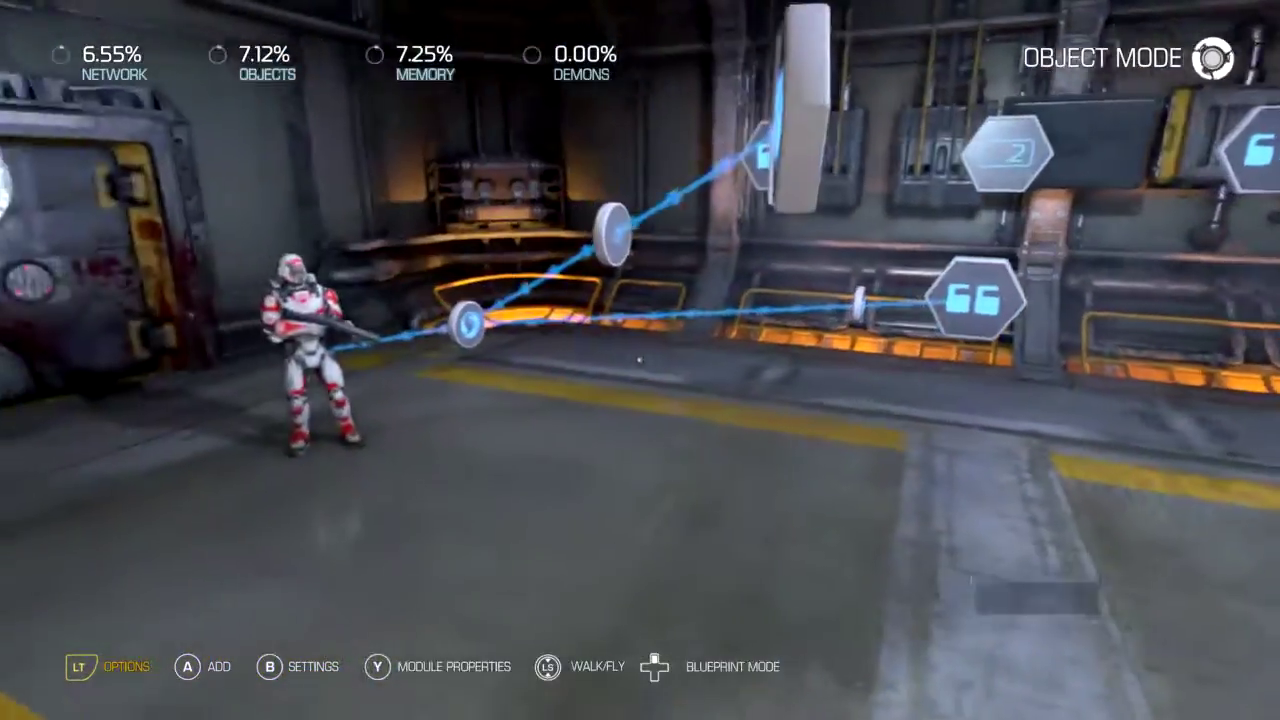
Play-test the level to check the message shown on spawning, and return to the SnapMap editor
key("Escape")
key("Down")
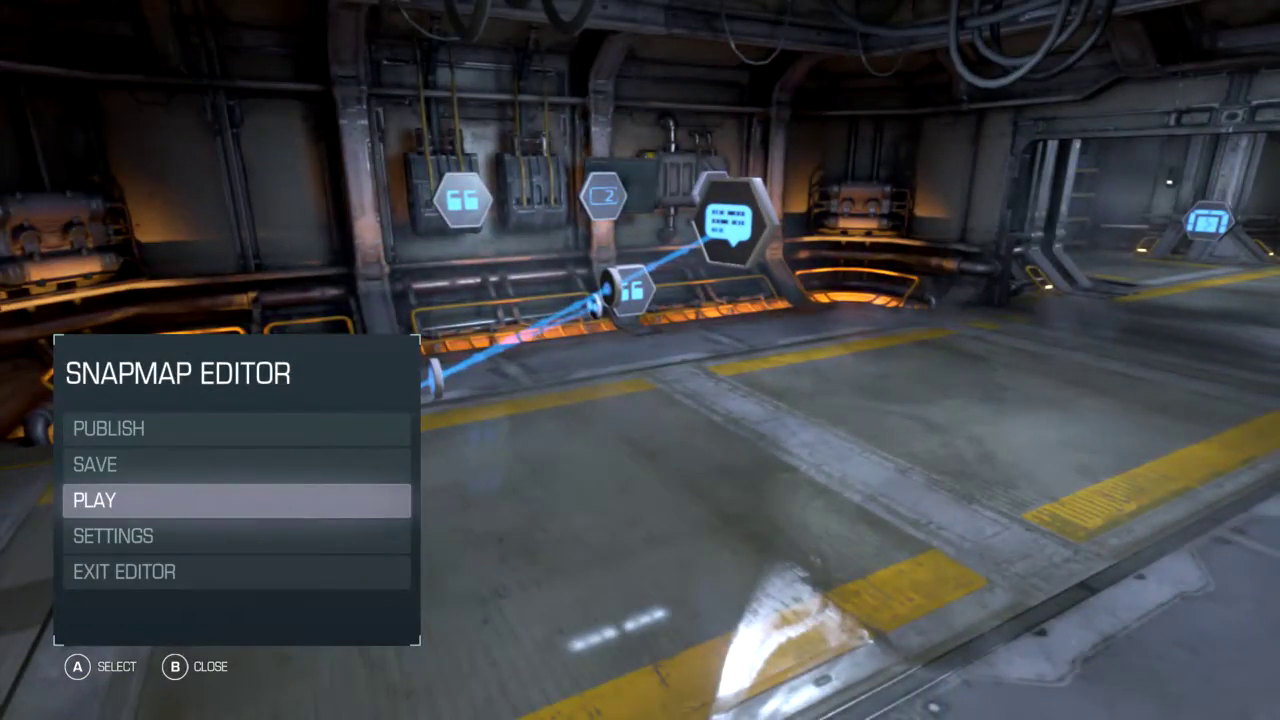
key("Return")
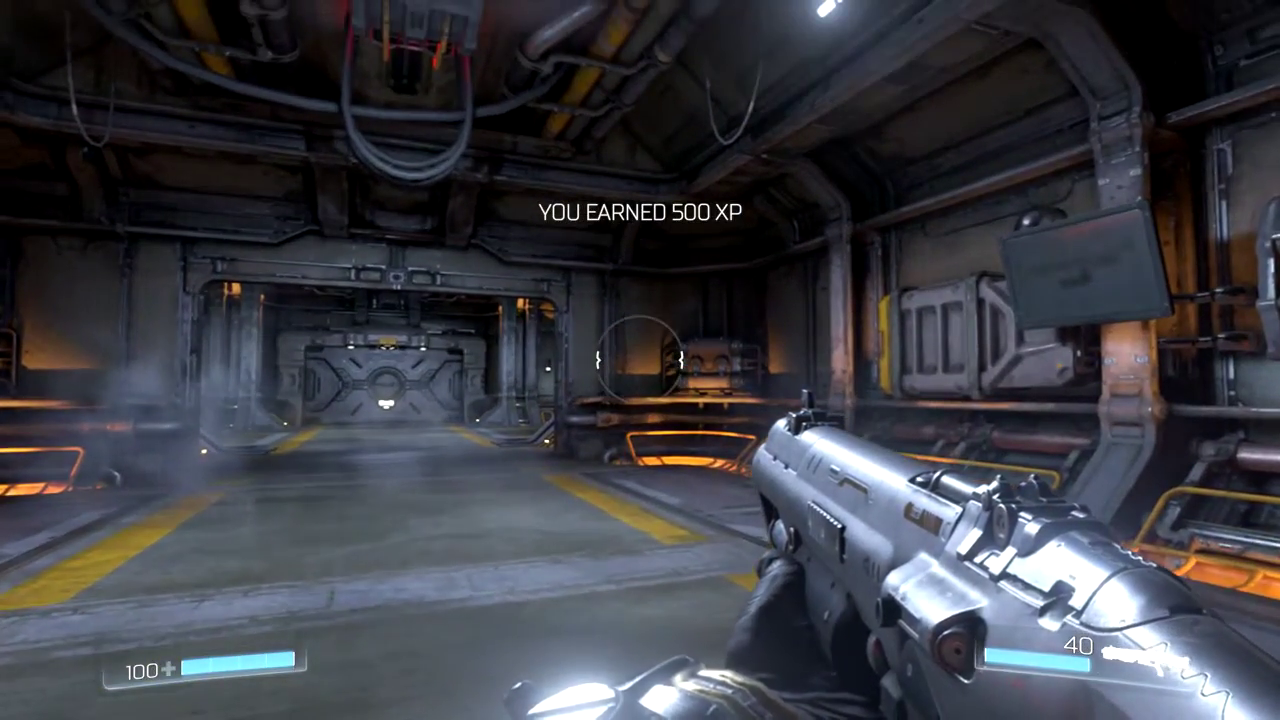
key("Escape")
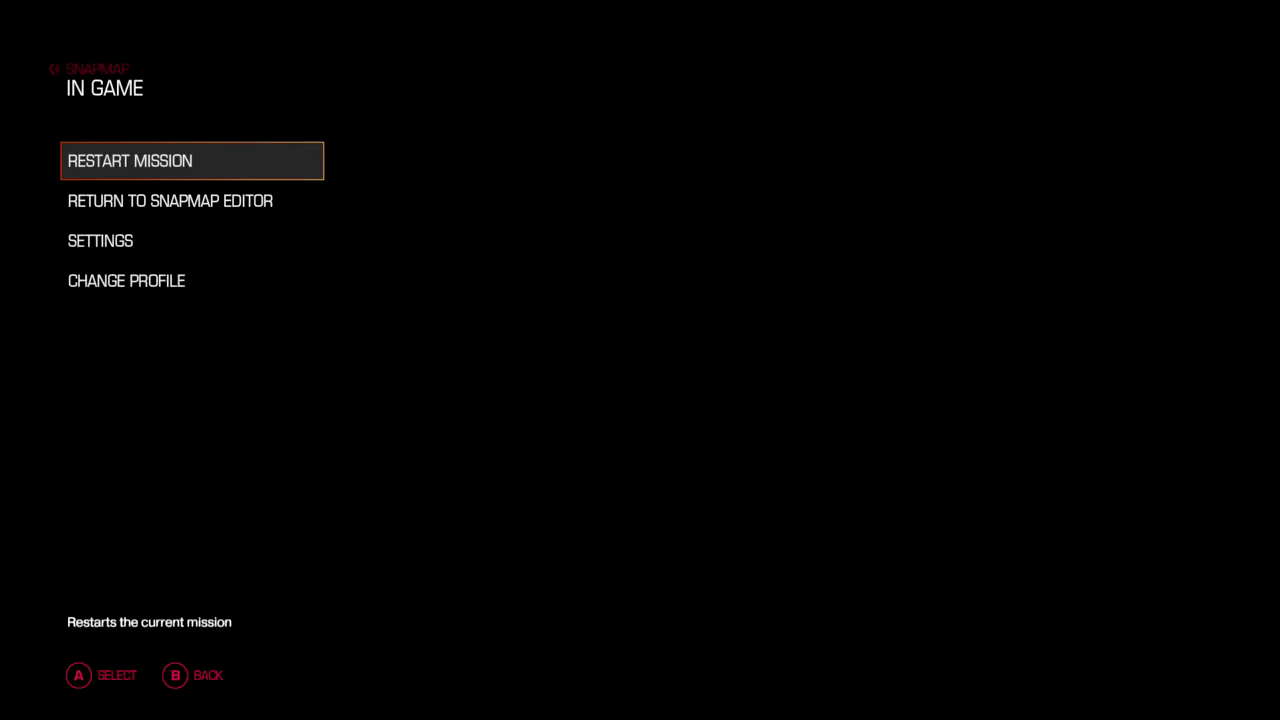
key("Down")
key("Return")
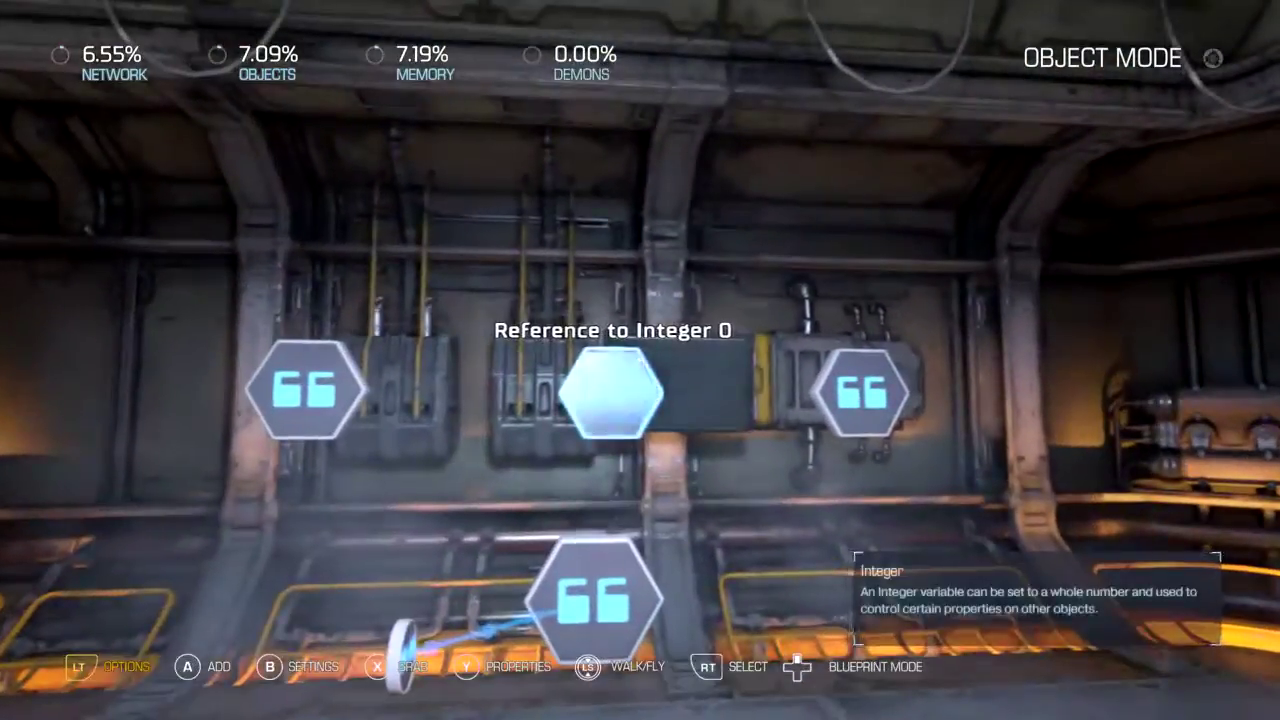
Move Integer 0 aside toward the room's corner and reposition String 1 closer to String 0
key("x")
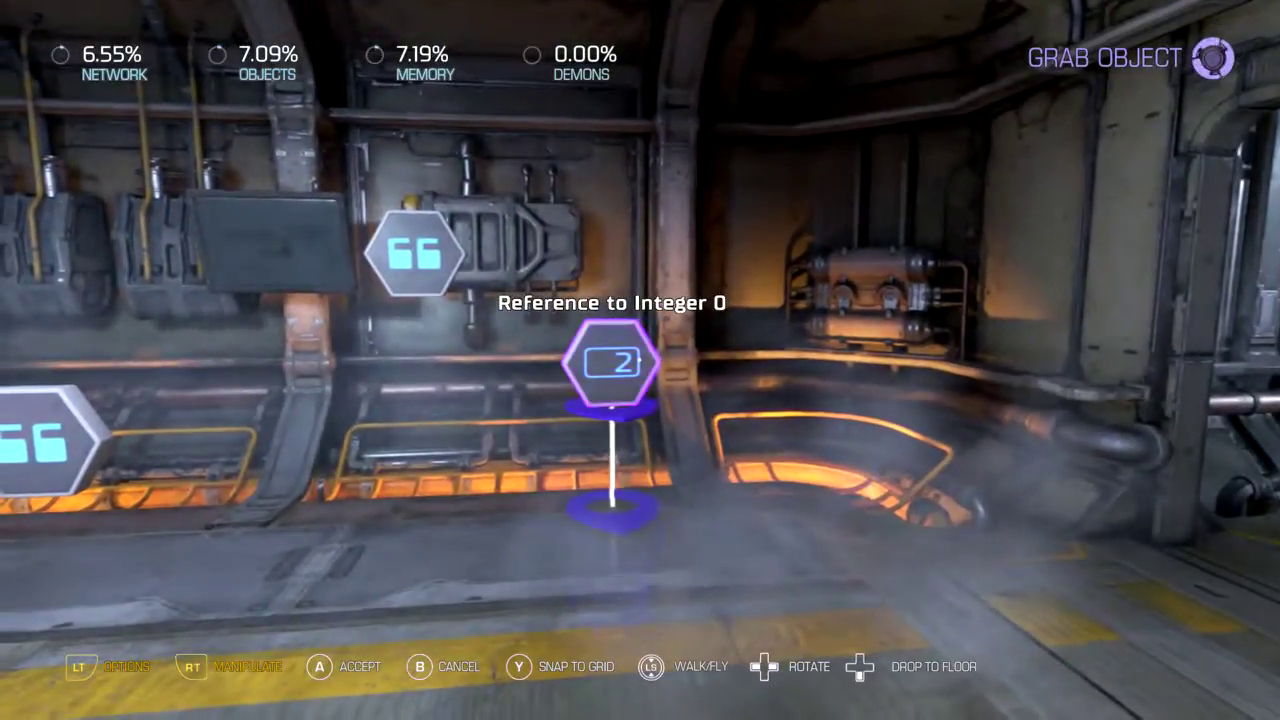
key("a")
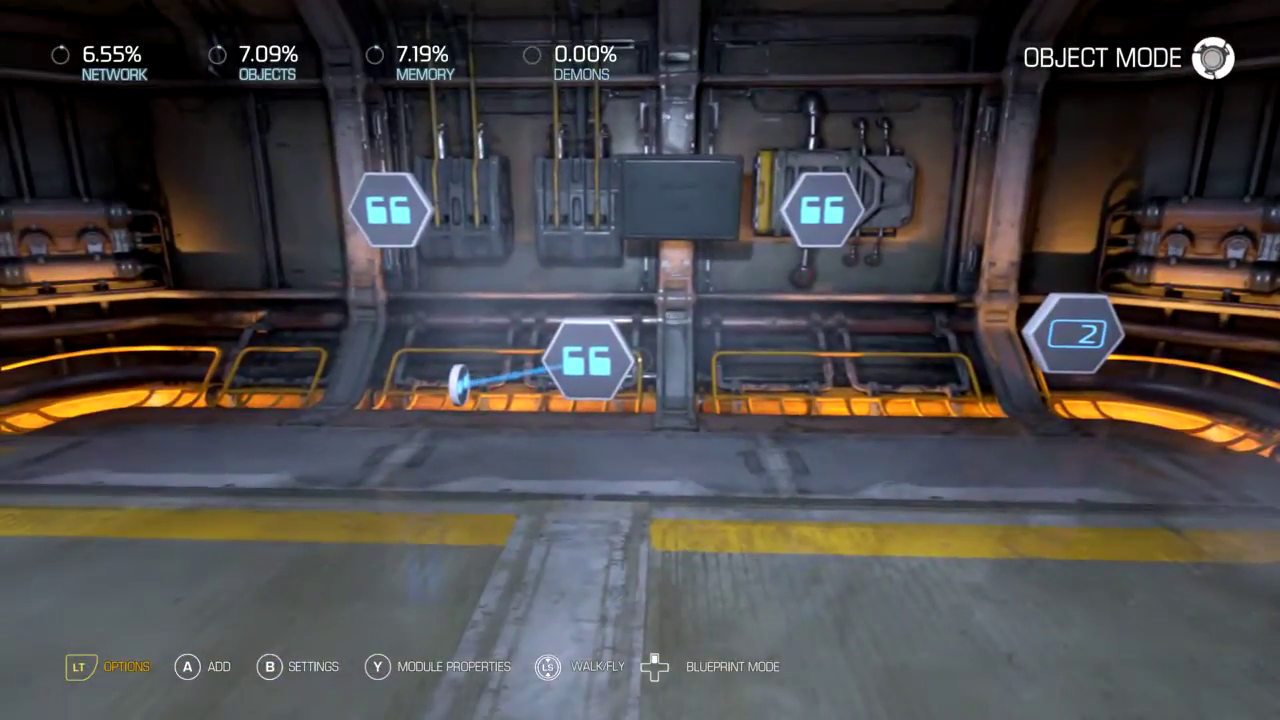
key("x")
key("a")
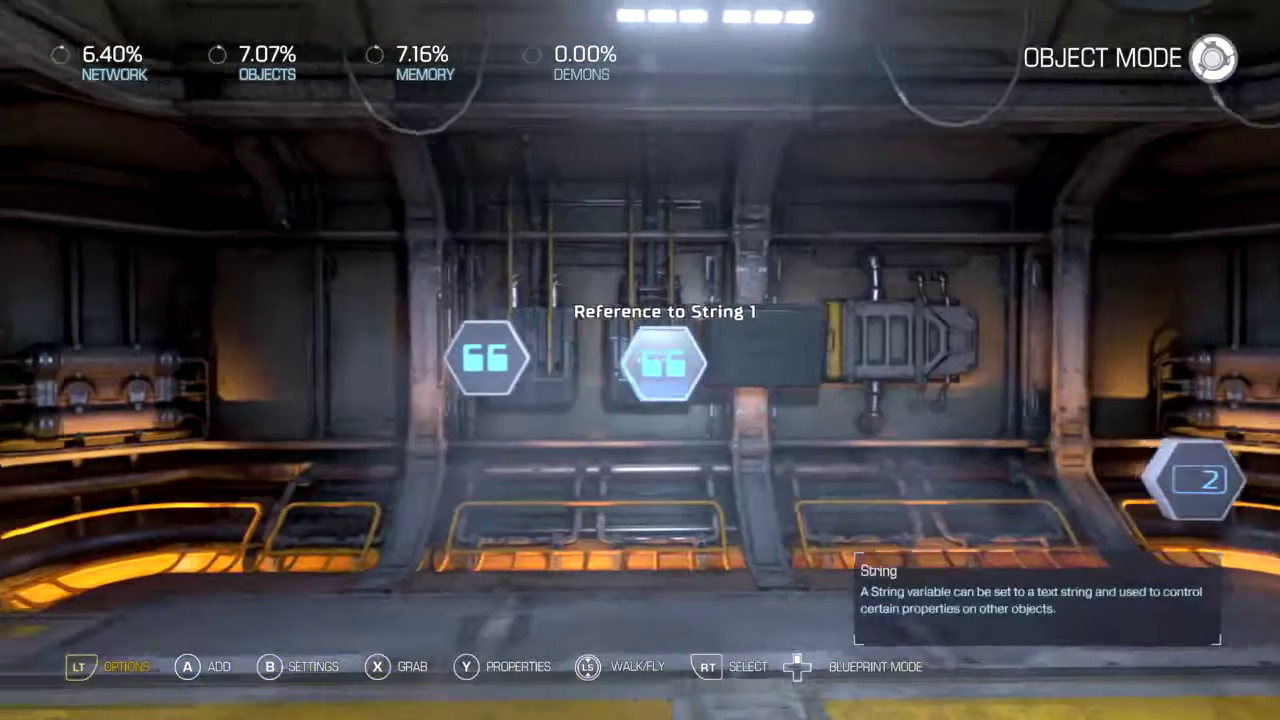
Set String 0's initial value to 44
key("a")
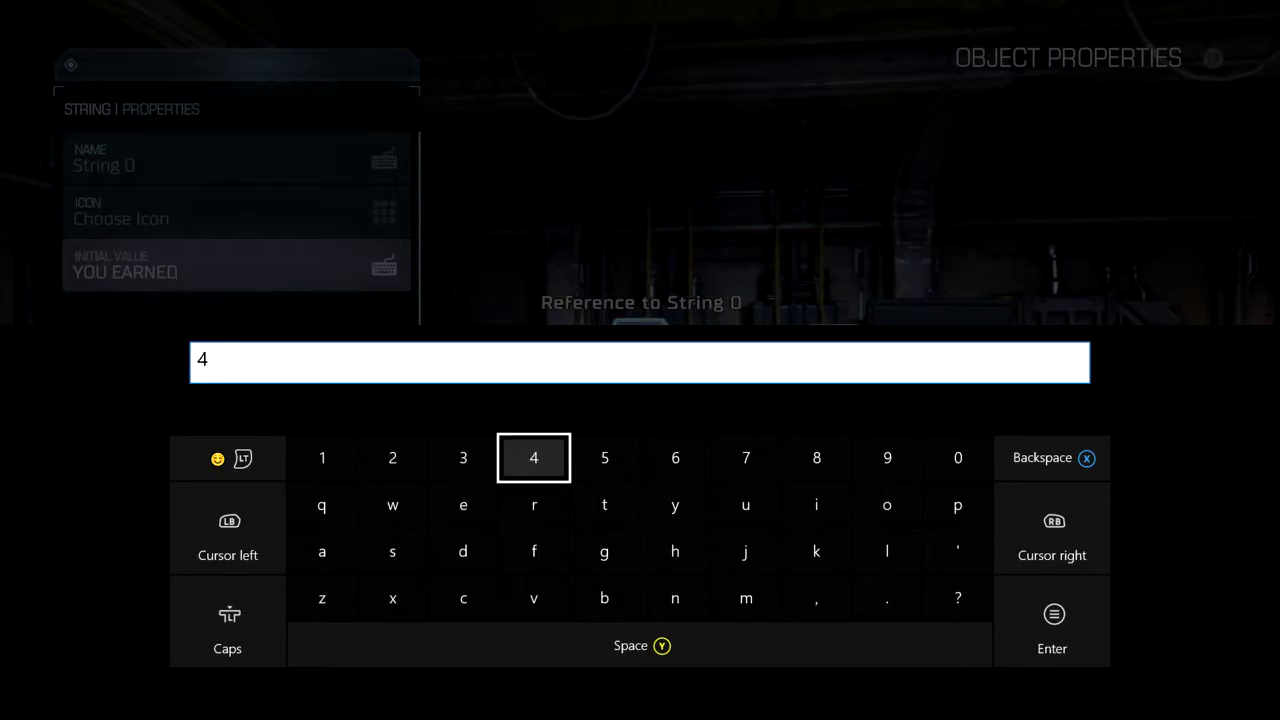
key("Return")
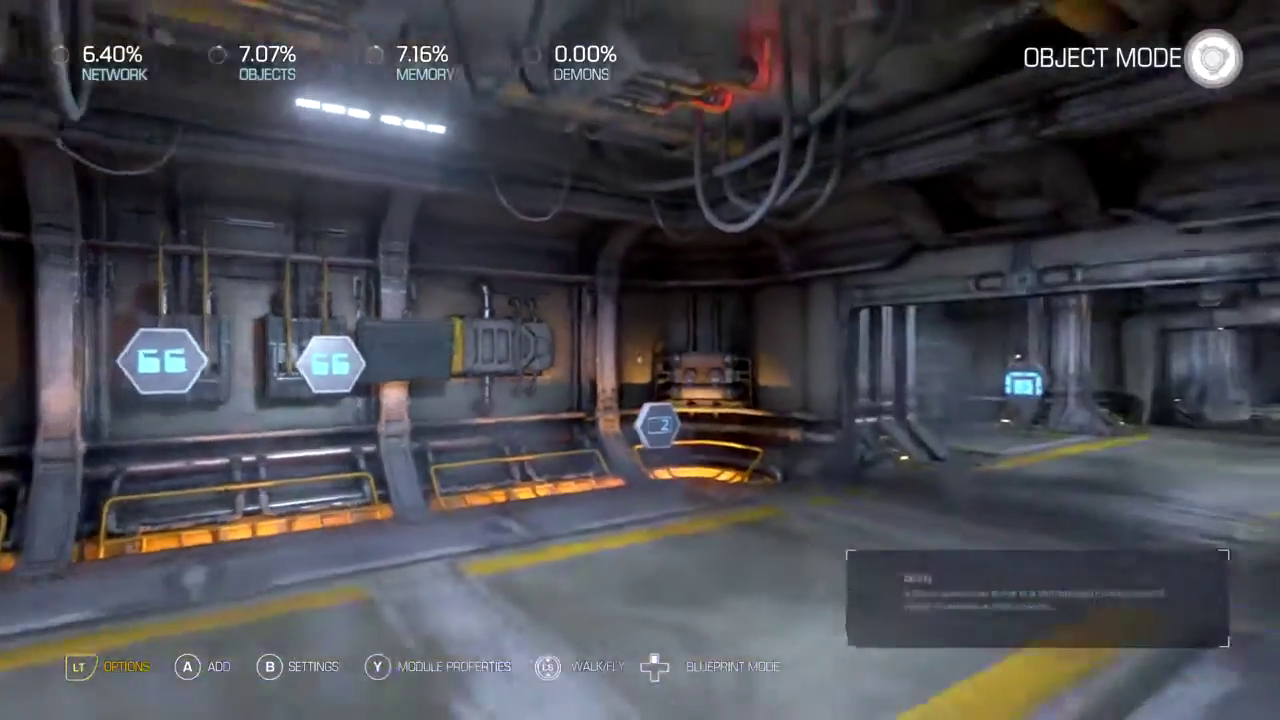
Change the open archway's door type from No Door to Four Way and apply it
key("y")
key("Down")
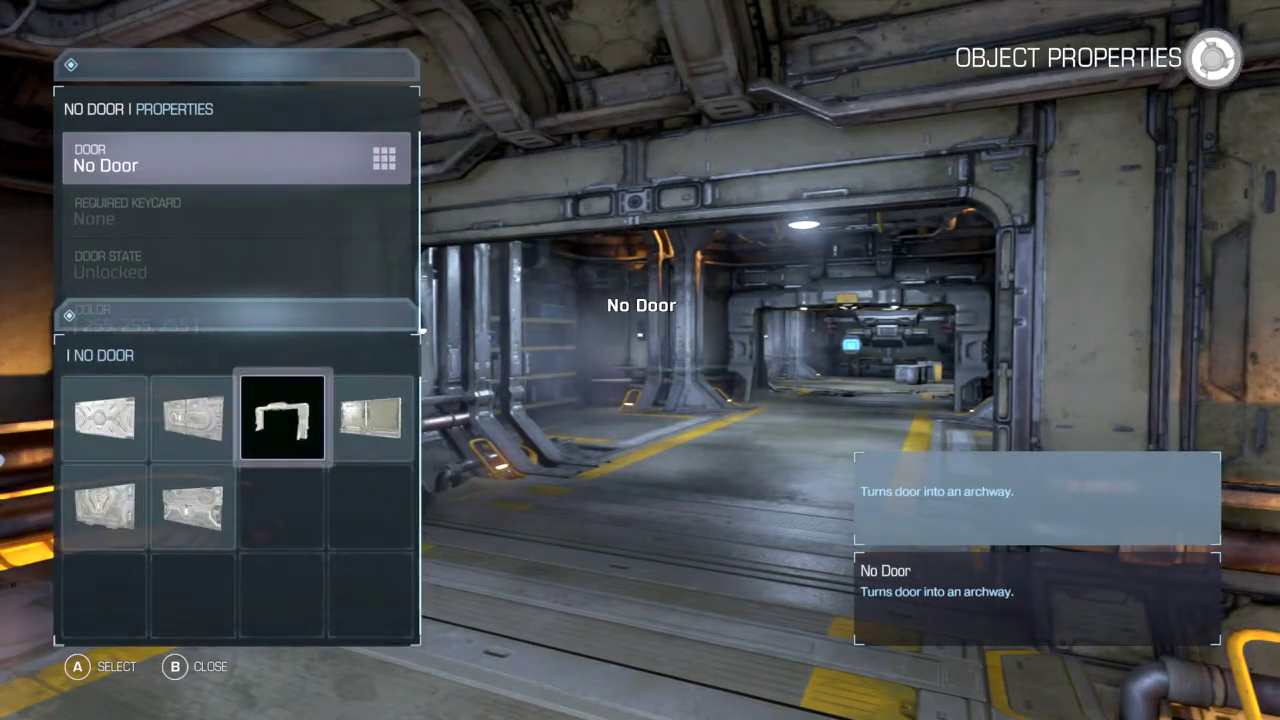
key("Left")
key("Left")
key("Return")
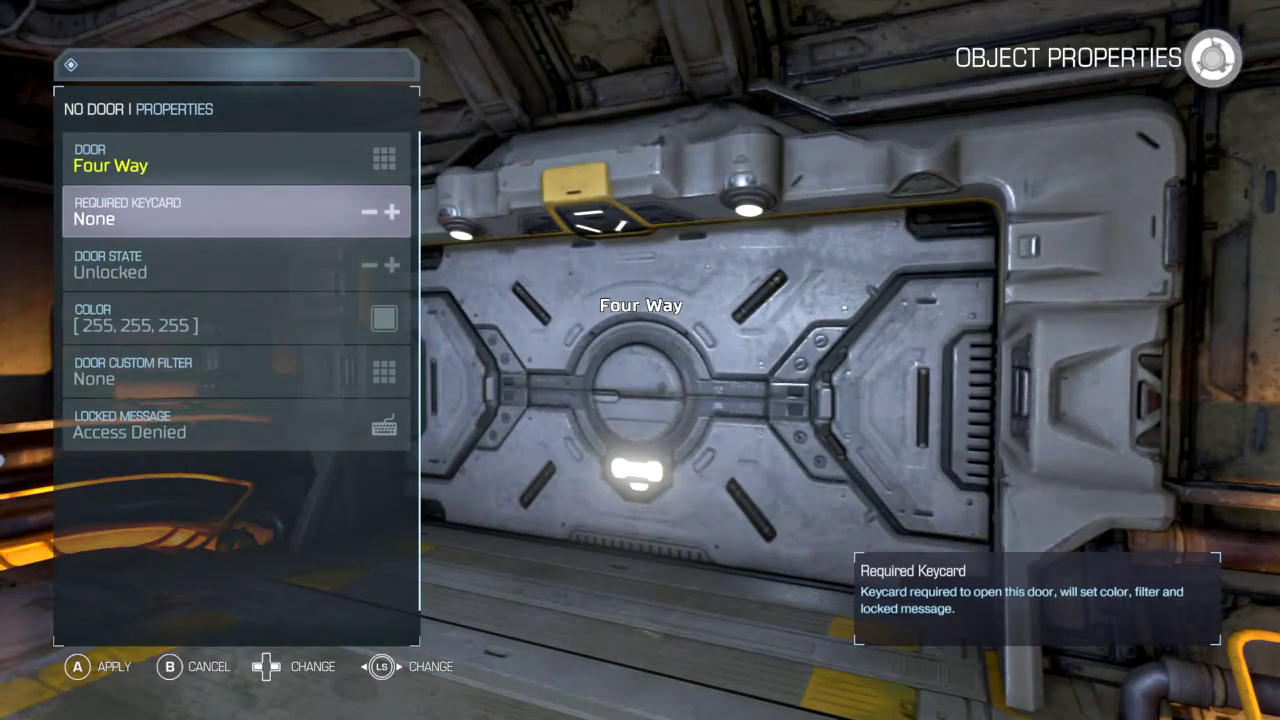
key("Return")
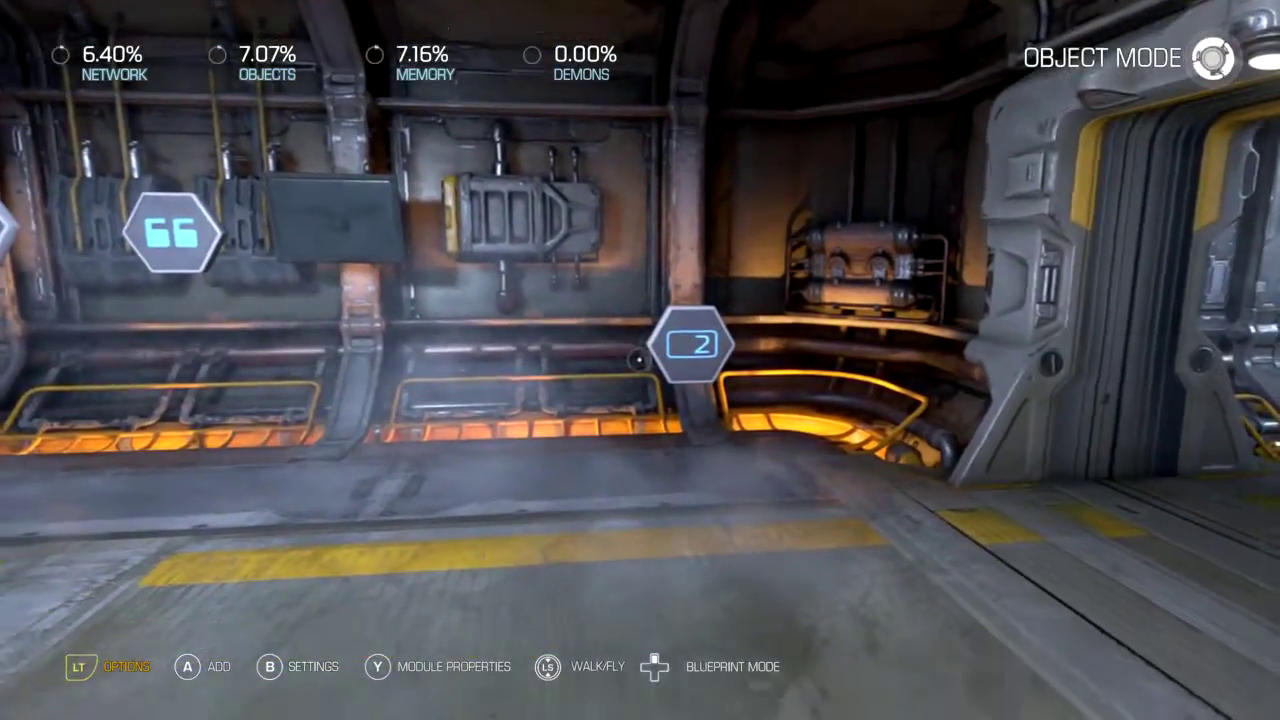
Move Integer 0 back toward the wall near the two string variables
key("Return")
key("Return")
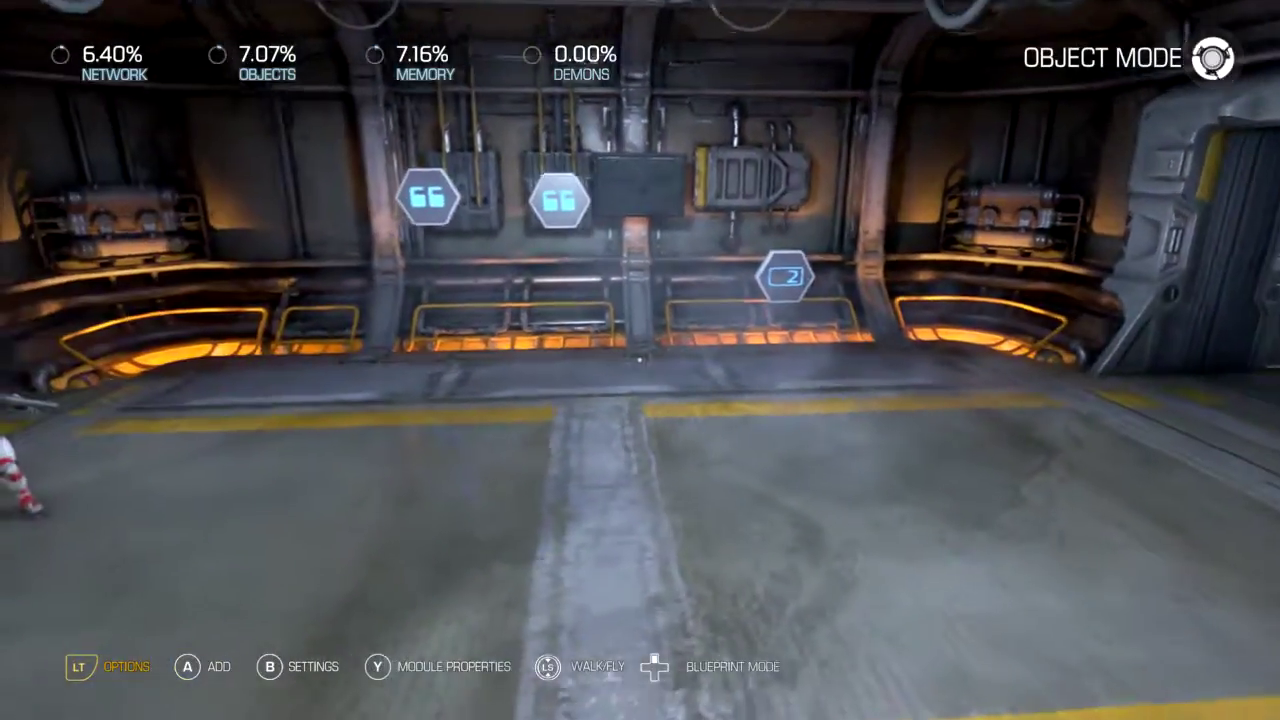
key("Return")
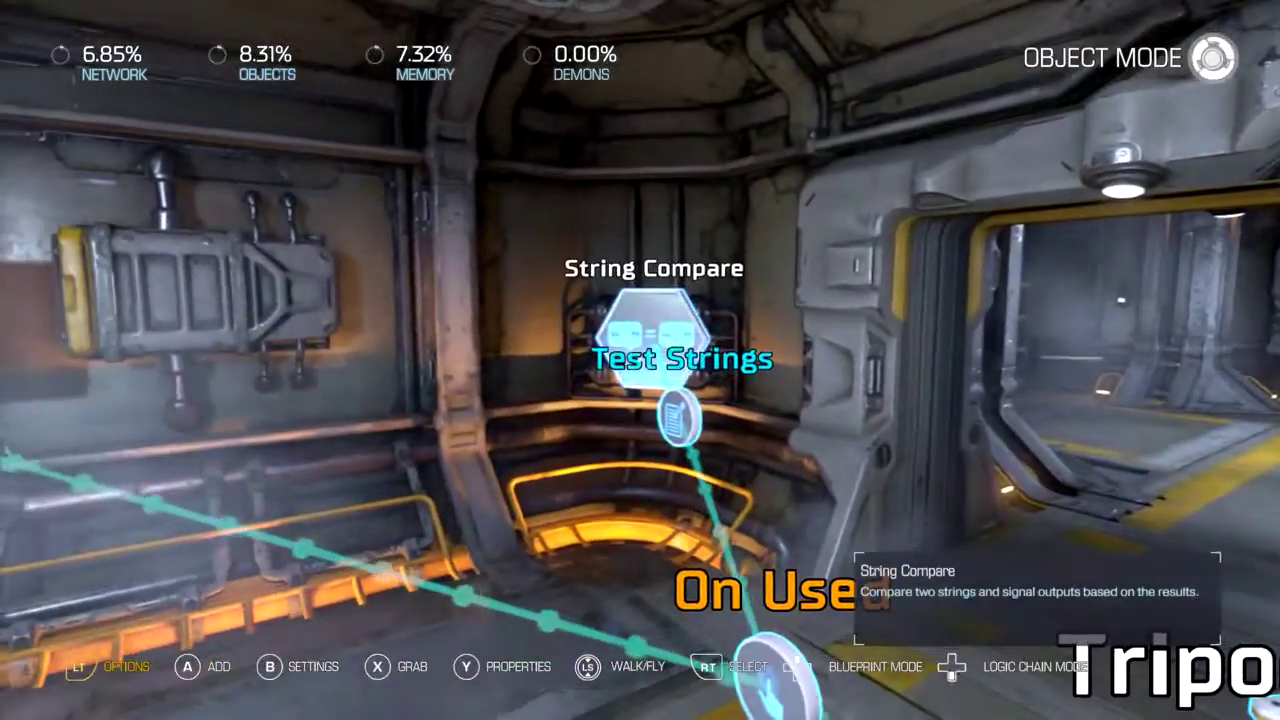
Check the initial values of String 0 and String 1 in their properties
key("y")
key("Down")
key("Down")
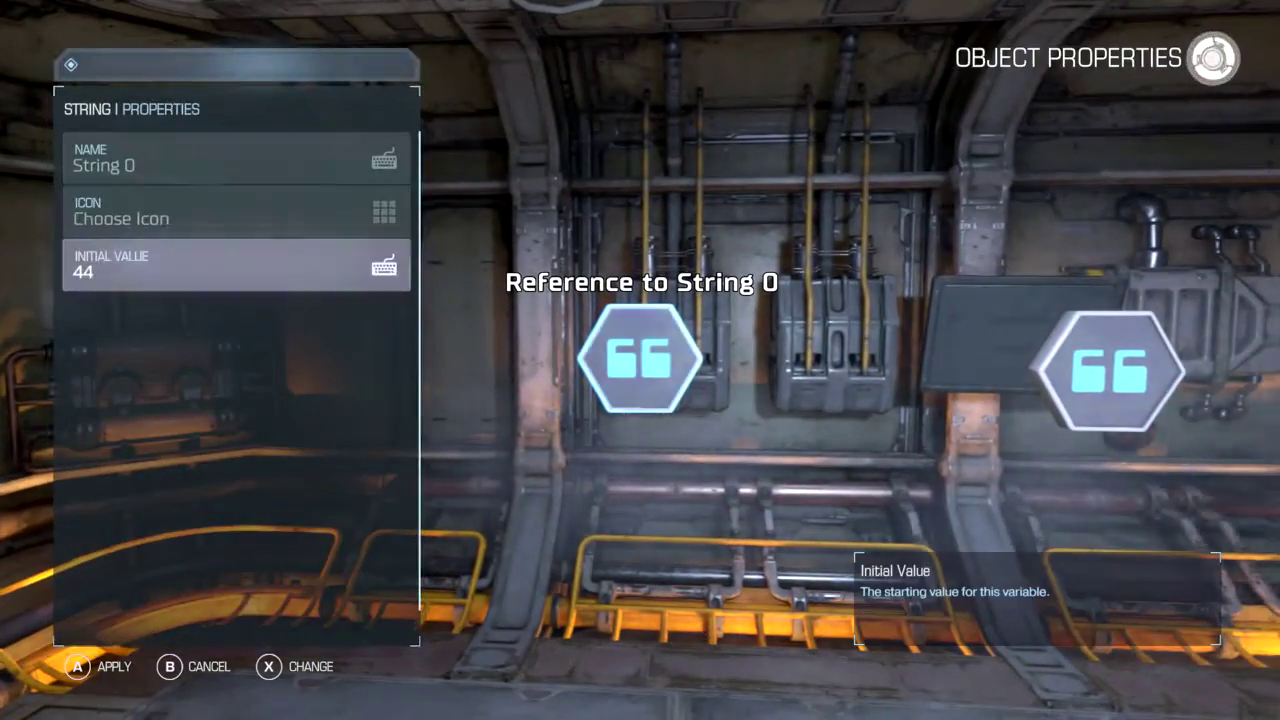
key("b")
key("y")
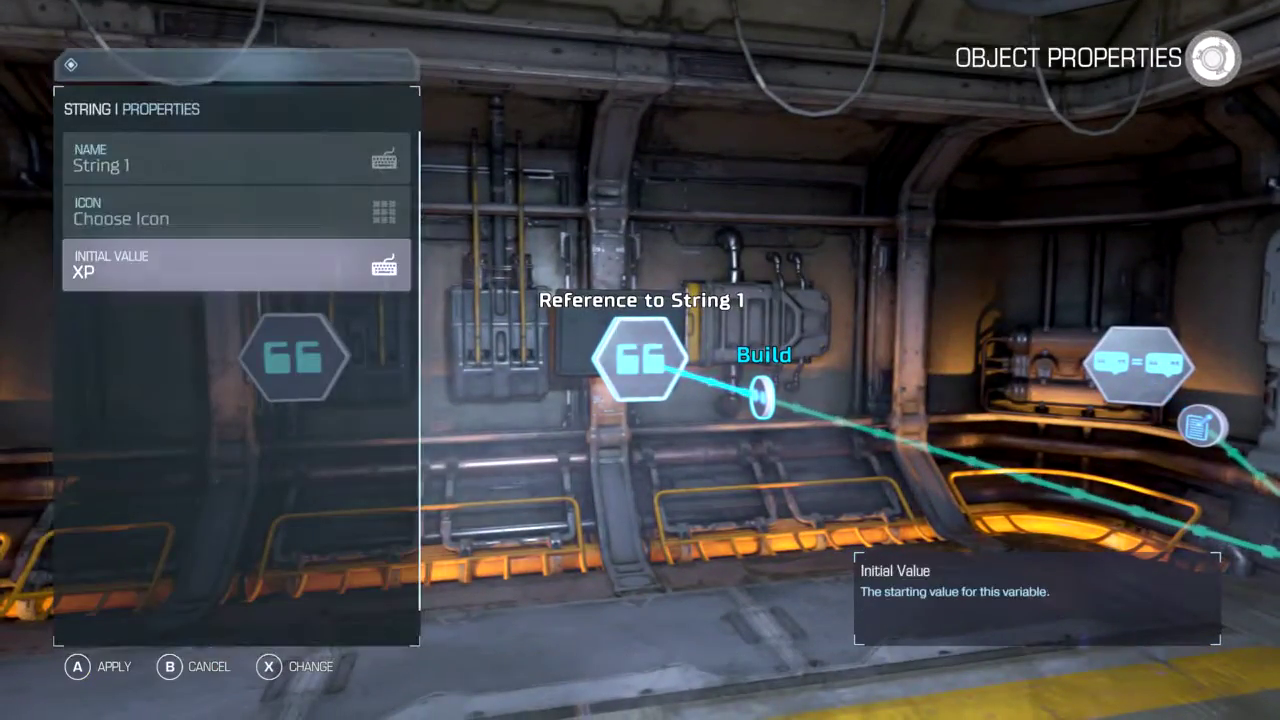
key("b")
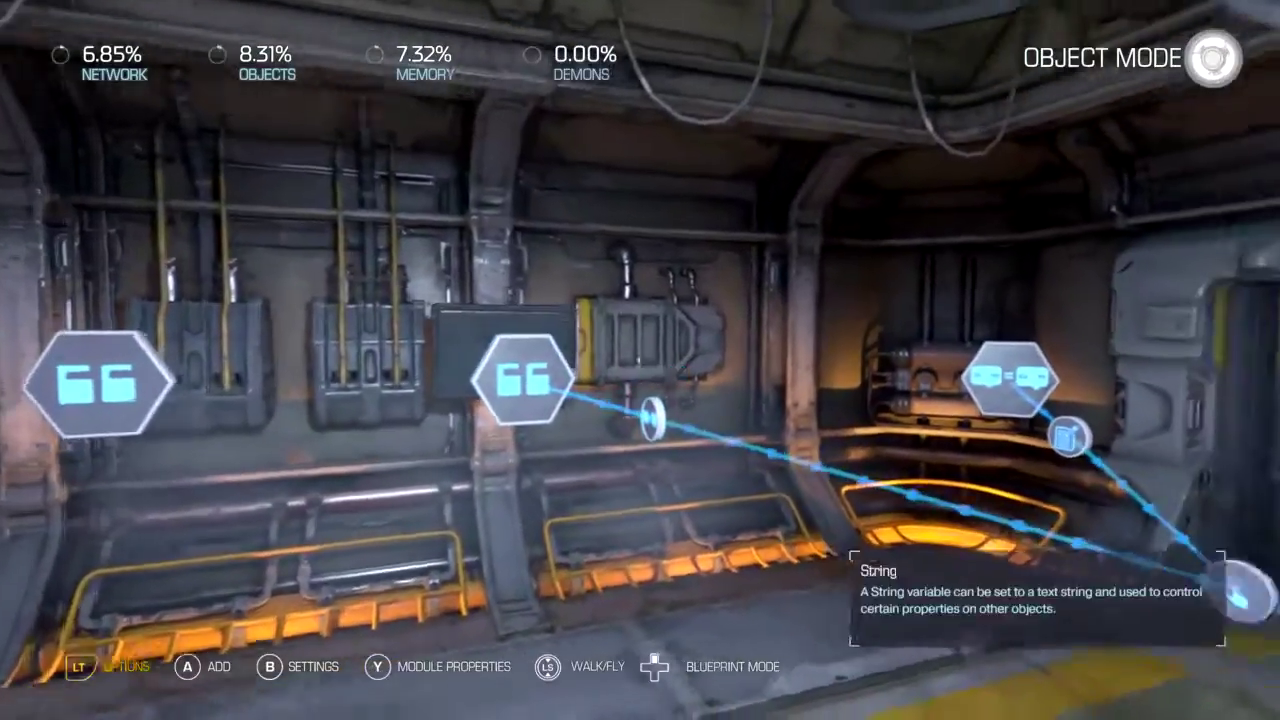
key("y")
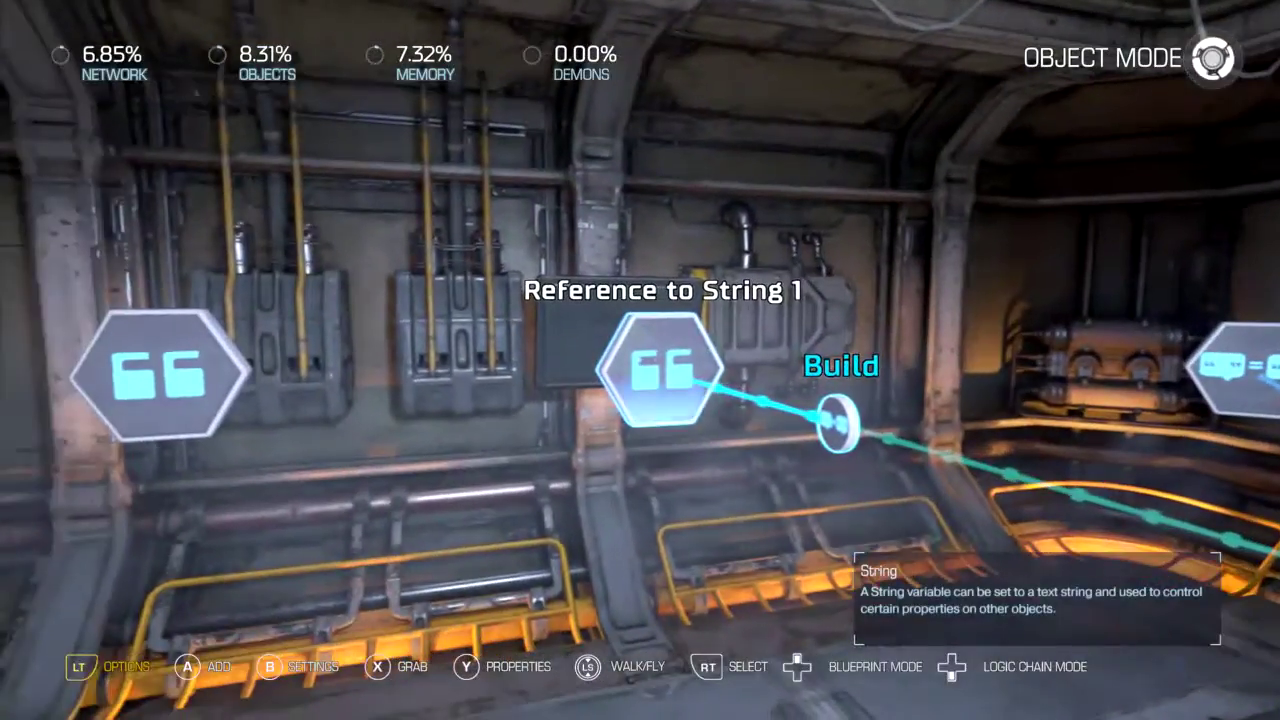
Link String Compare's Equal output to the Four Way door, replacing the first Lock connection with a new one
key("d")
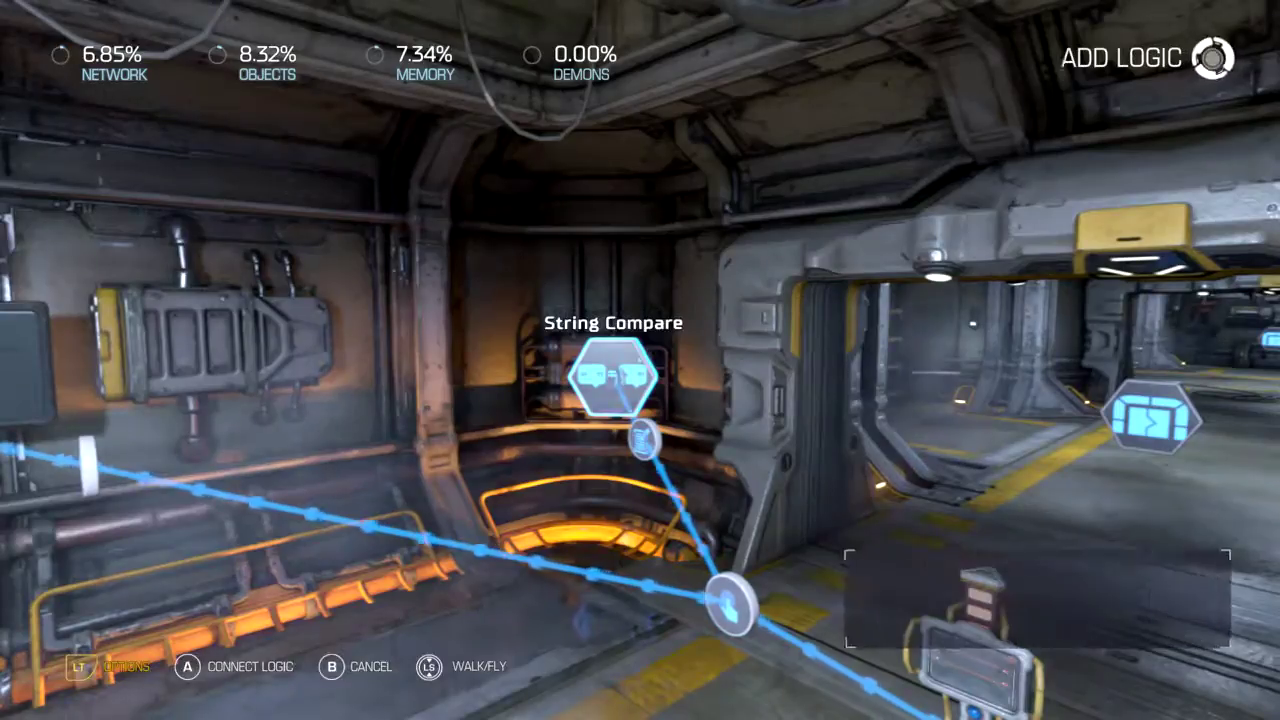
key("a")
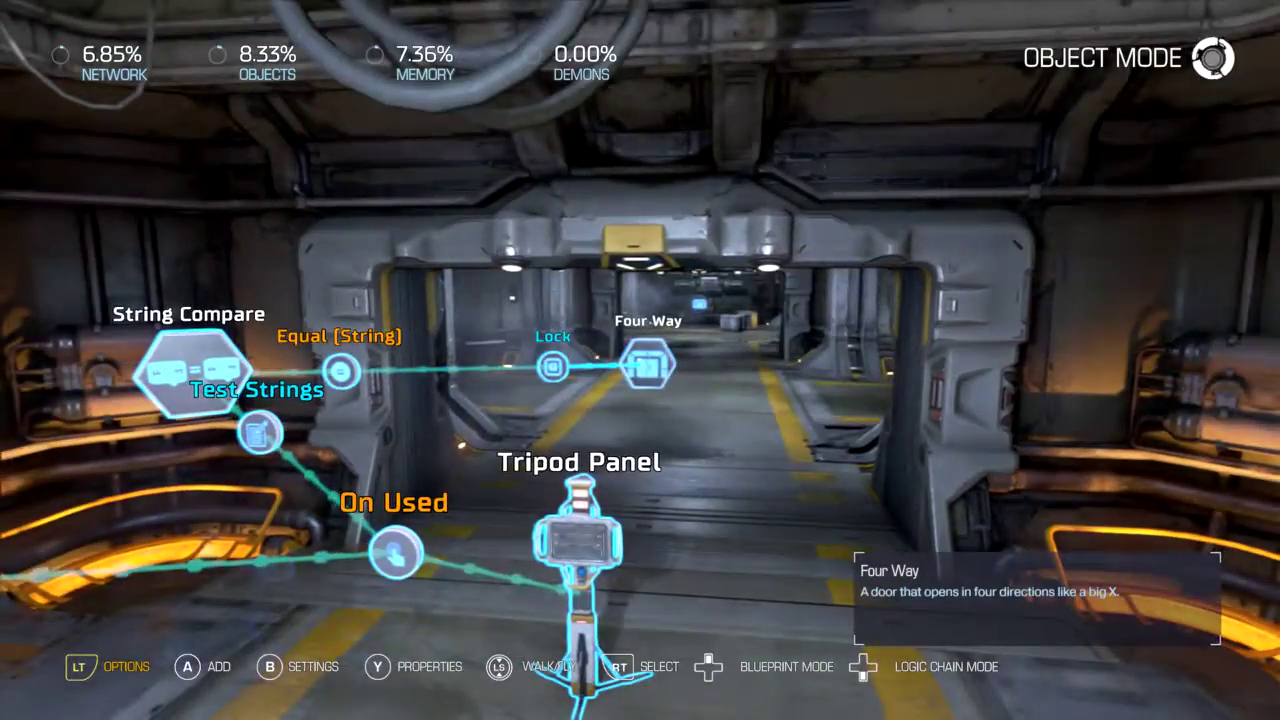
key("Delete")
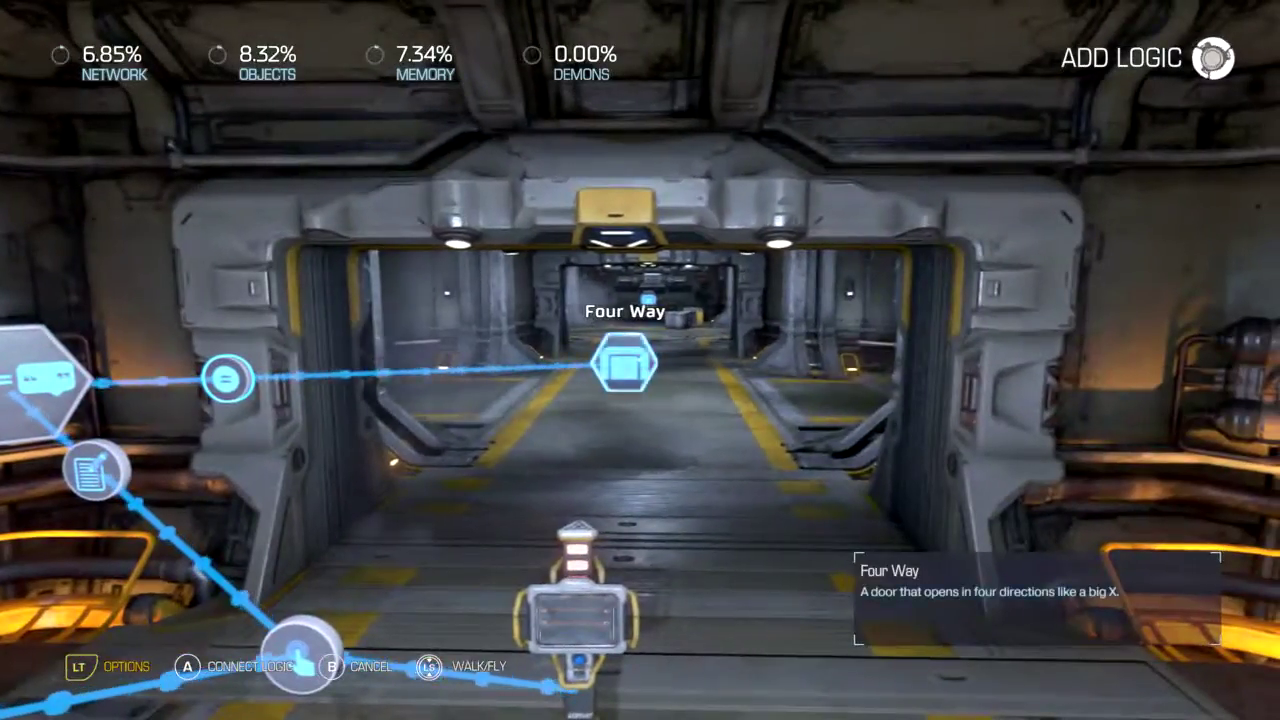
key("a")
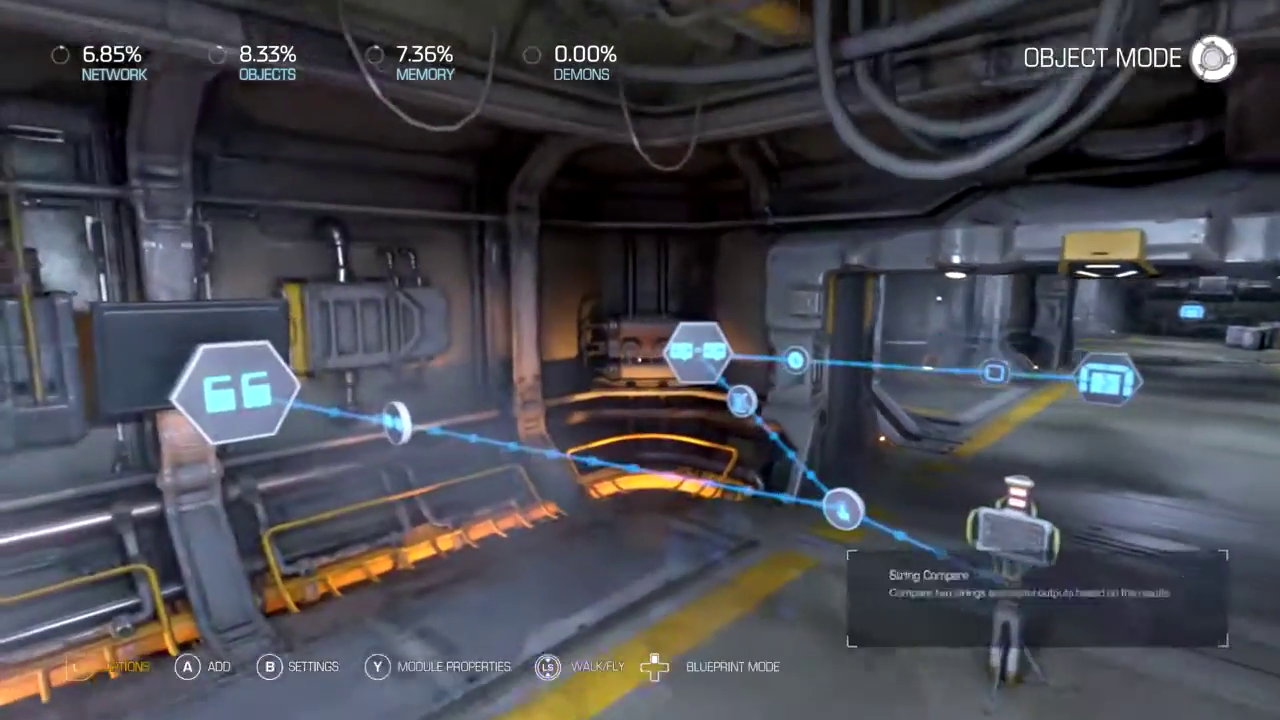
Play-test the level and use the tripod panel in front of the Four Way door
key("Escape")
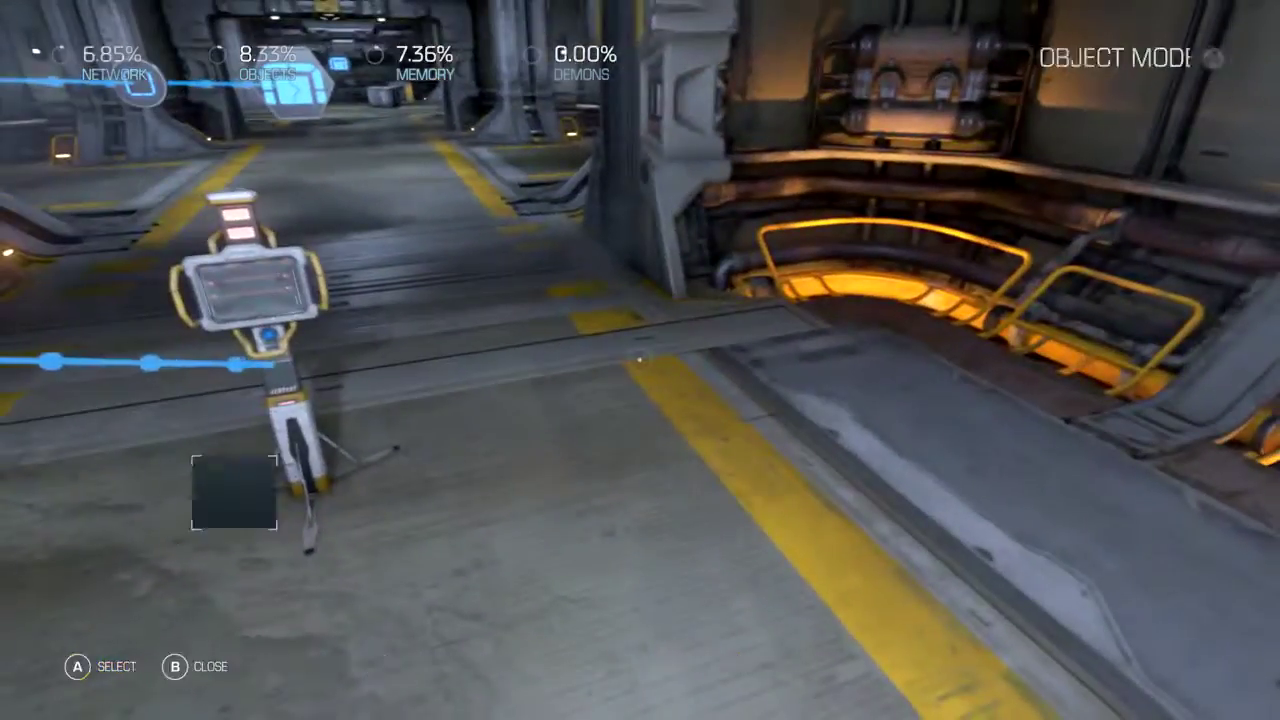
key("Down")
key("Down")
key("Return")
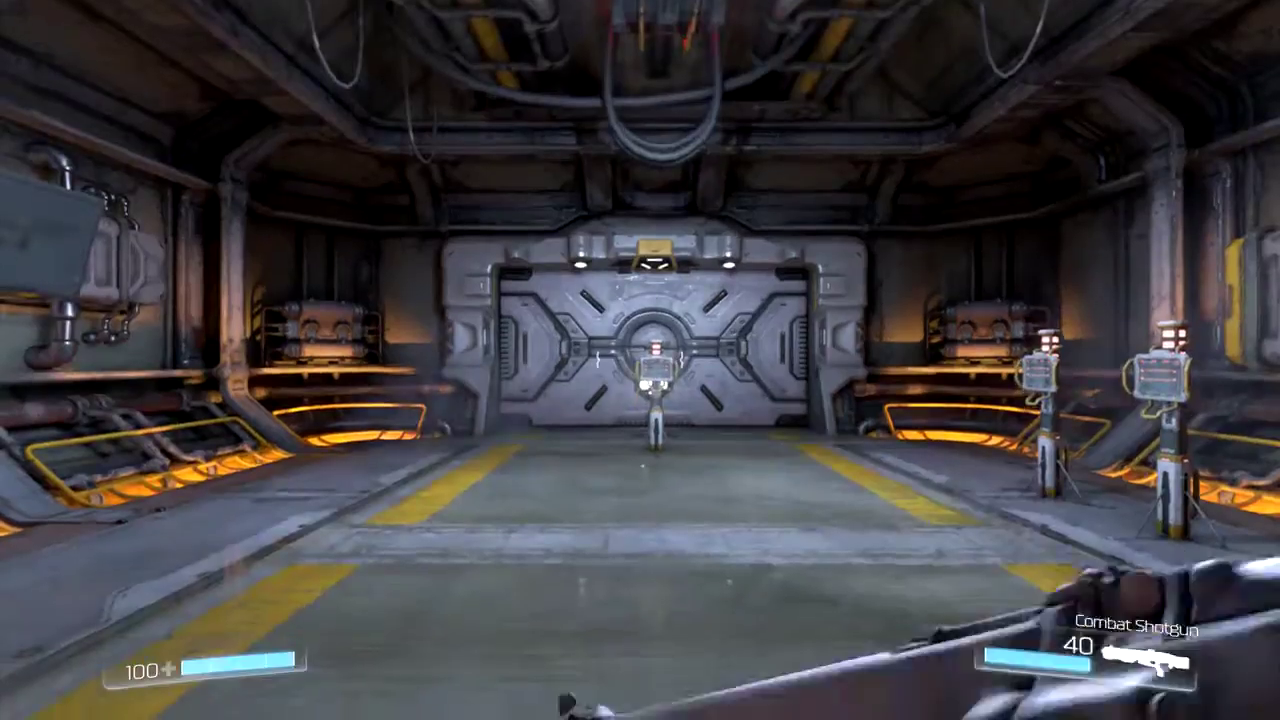
key("w")
key("e")
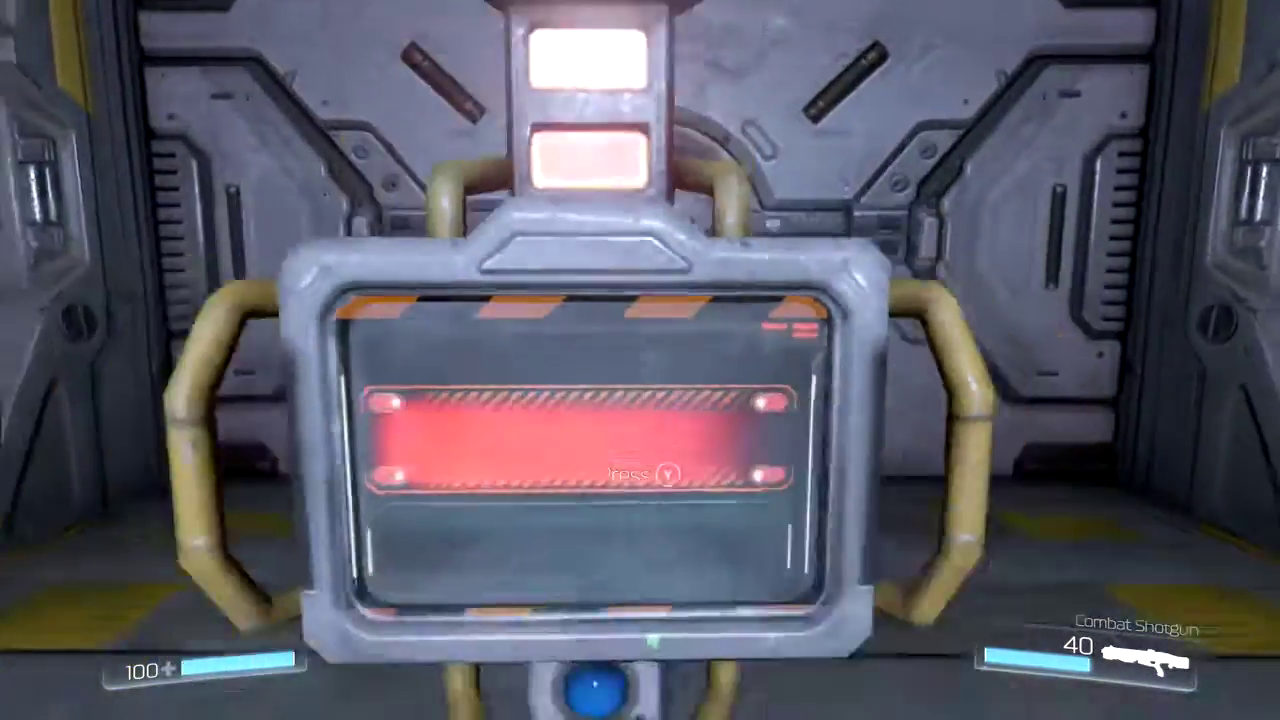
Walk up to the Four Way door to test its response, and return to the SnapMap editor
key("s")
key("a")
key("w")
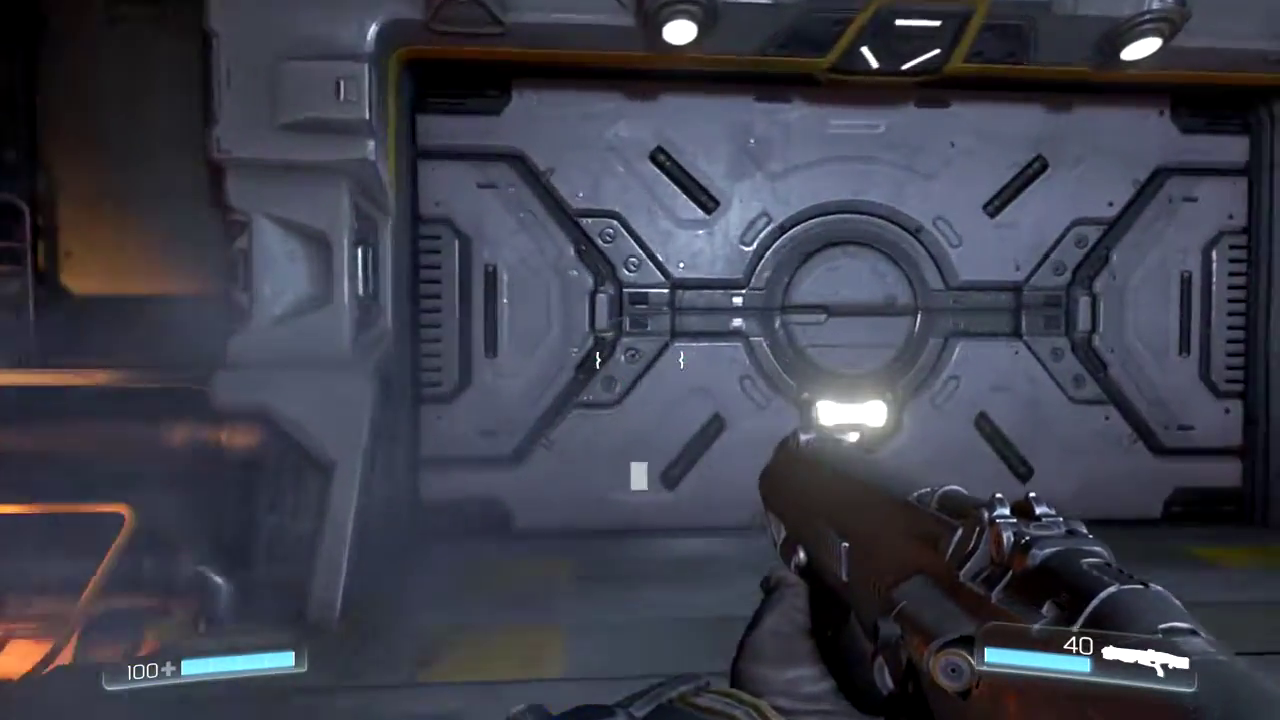
key("s")
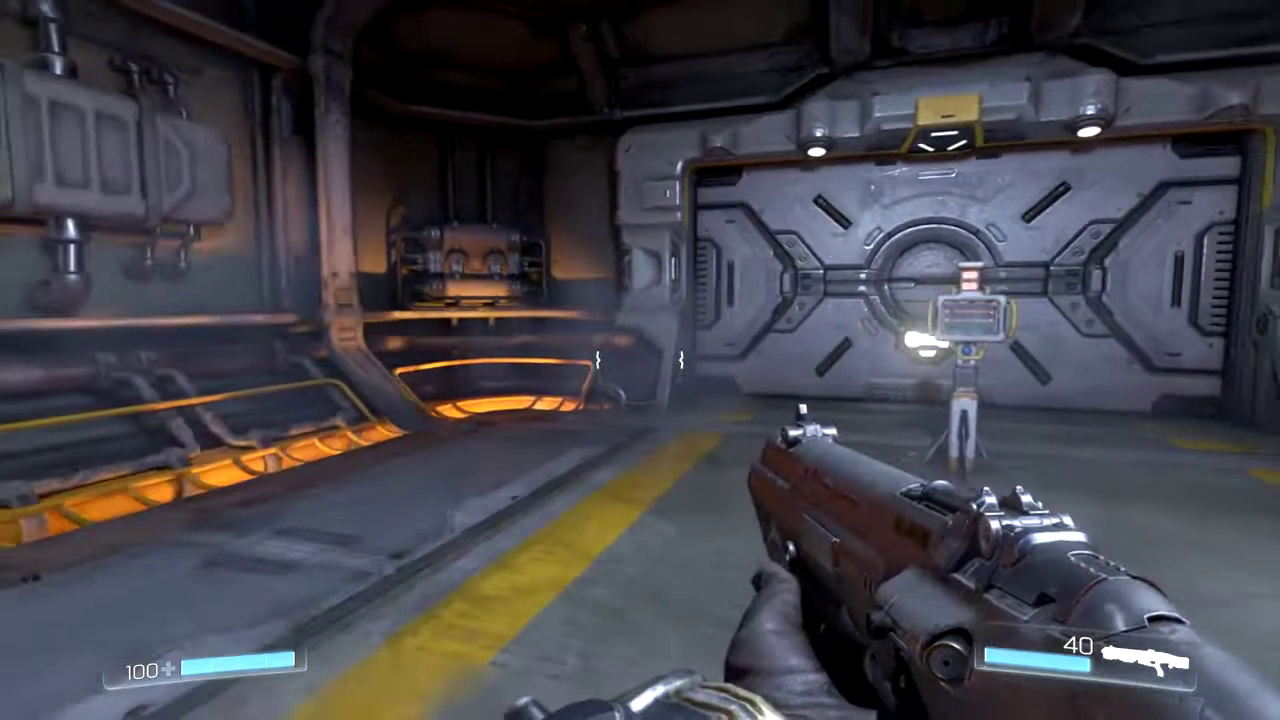
key("Escape")
key("Down")
key("Return")
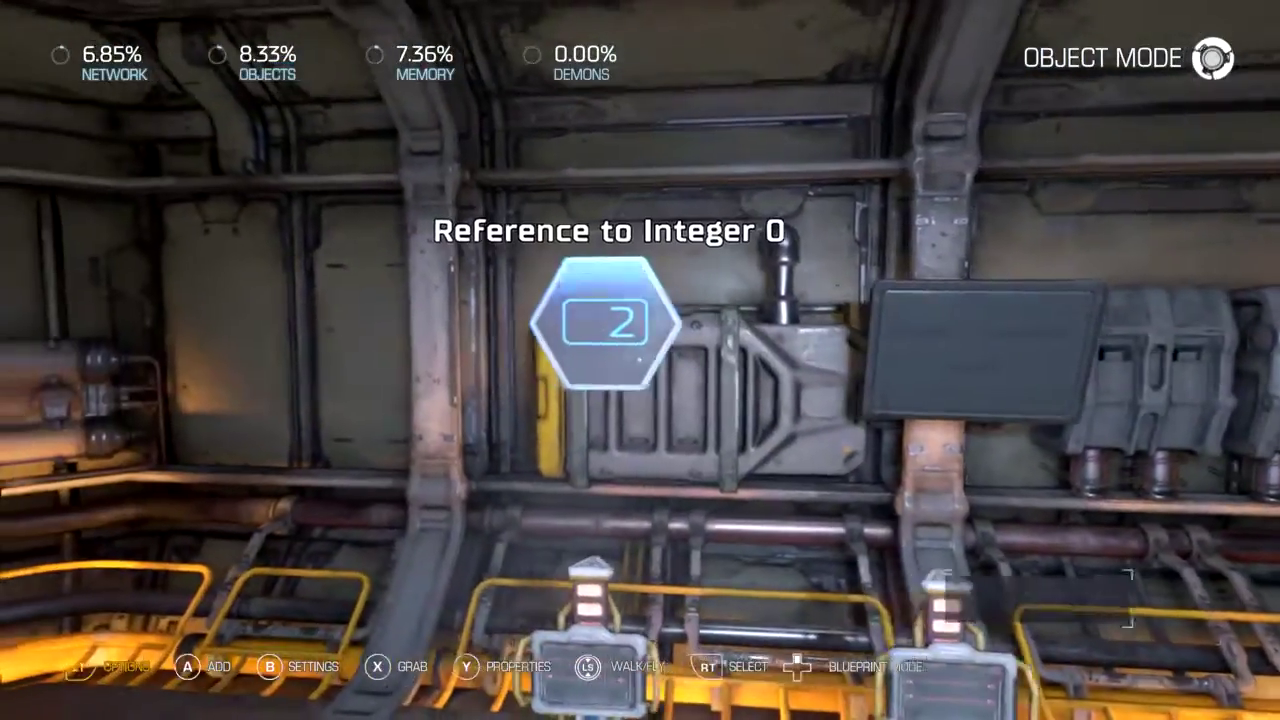
Add a new Integer variable from the Variables category beside Integer 0
key("a")
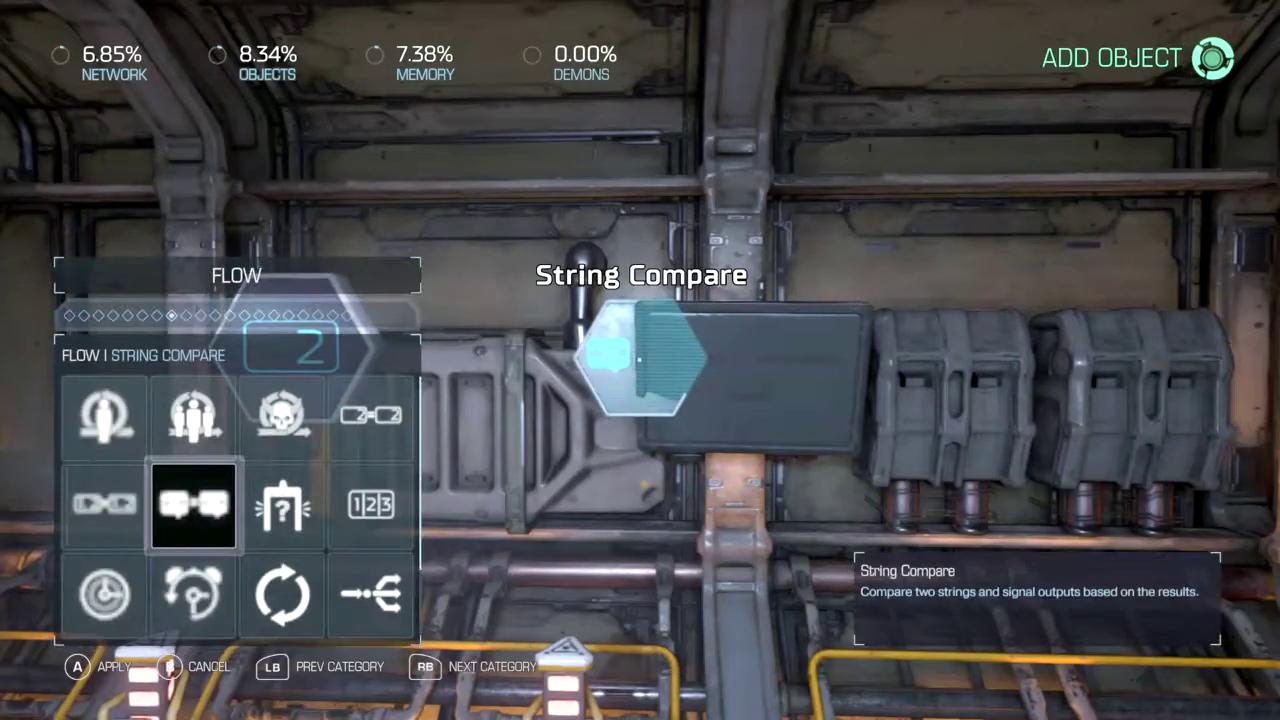
key("Down")
key("RB")
key("RB")
key("RB")
key("RB")
key("RB")
key("RB")
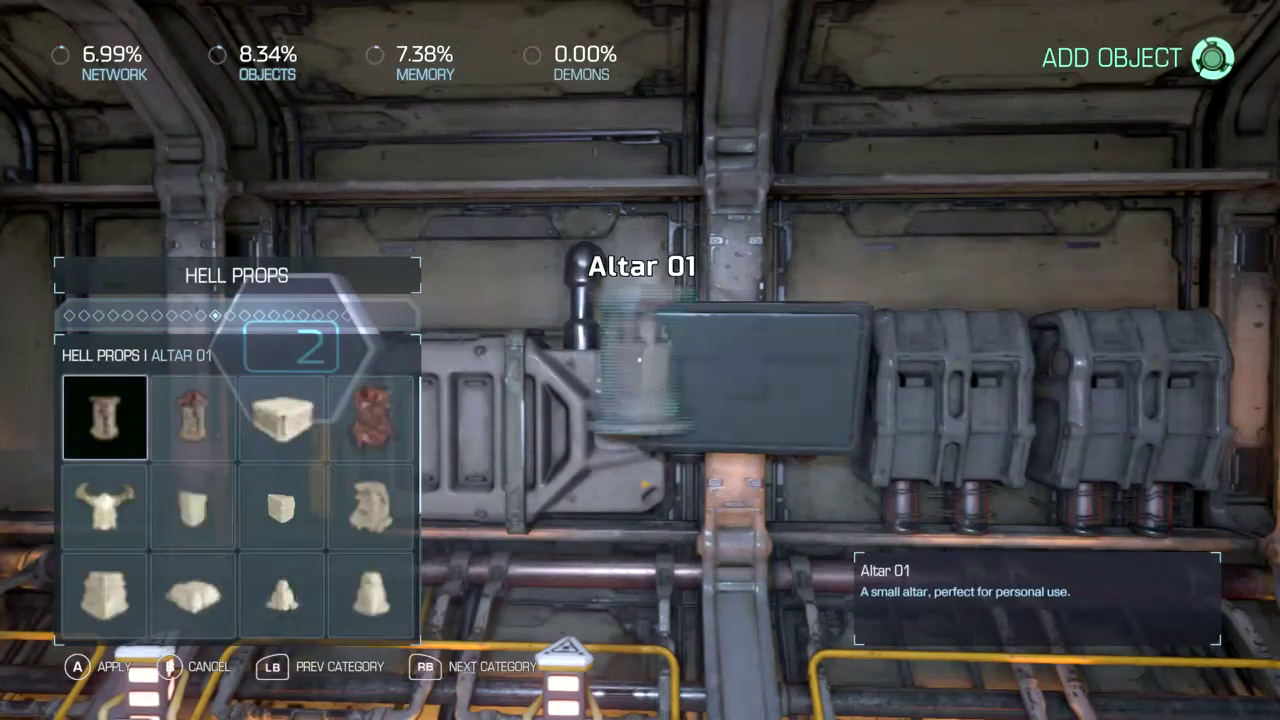
key("e")
key("e")
key("e")
key("e")
key("e")
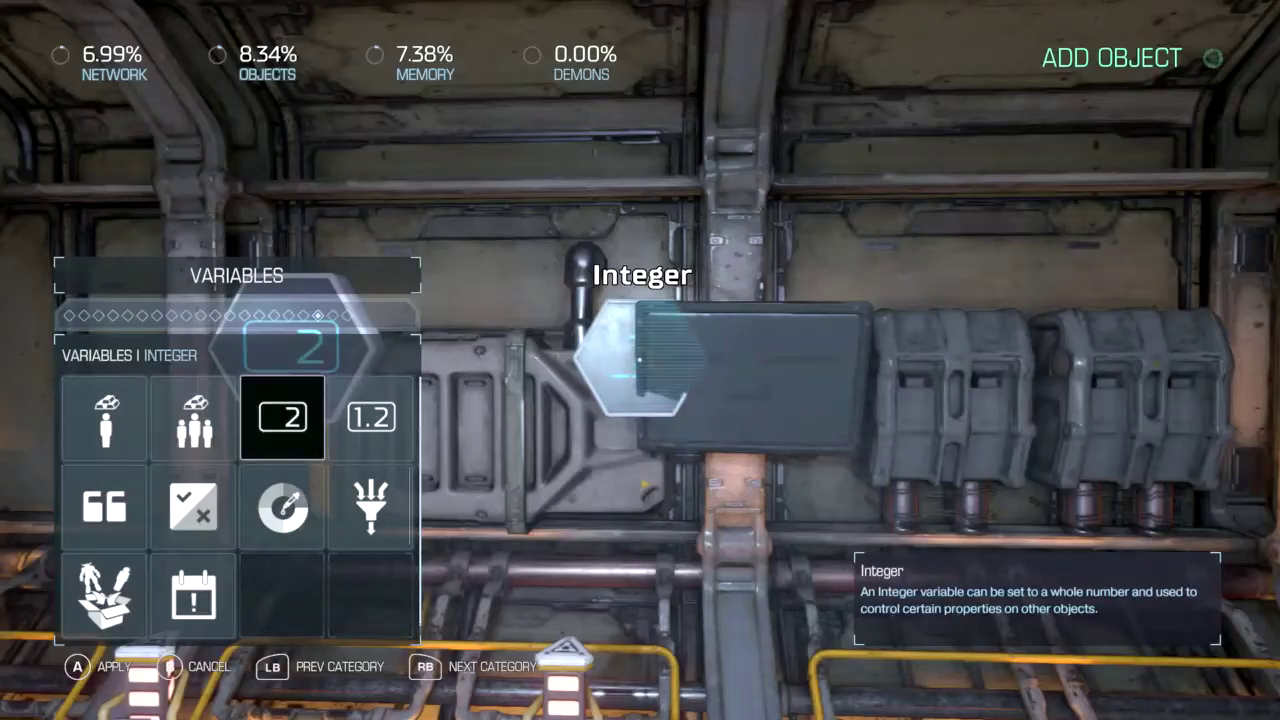
key("Return")
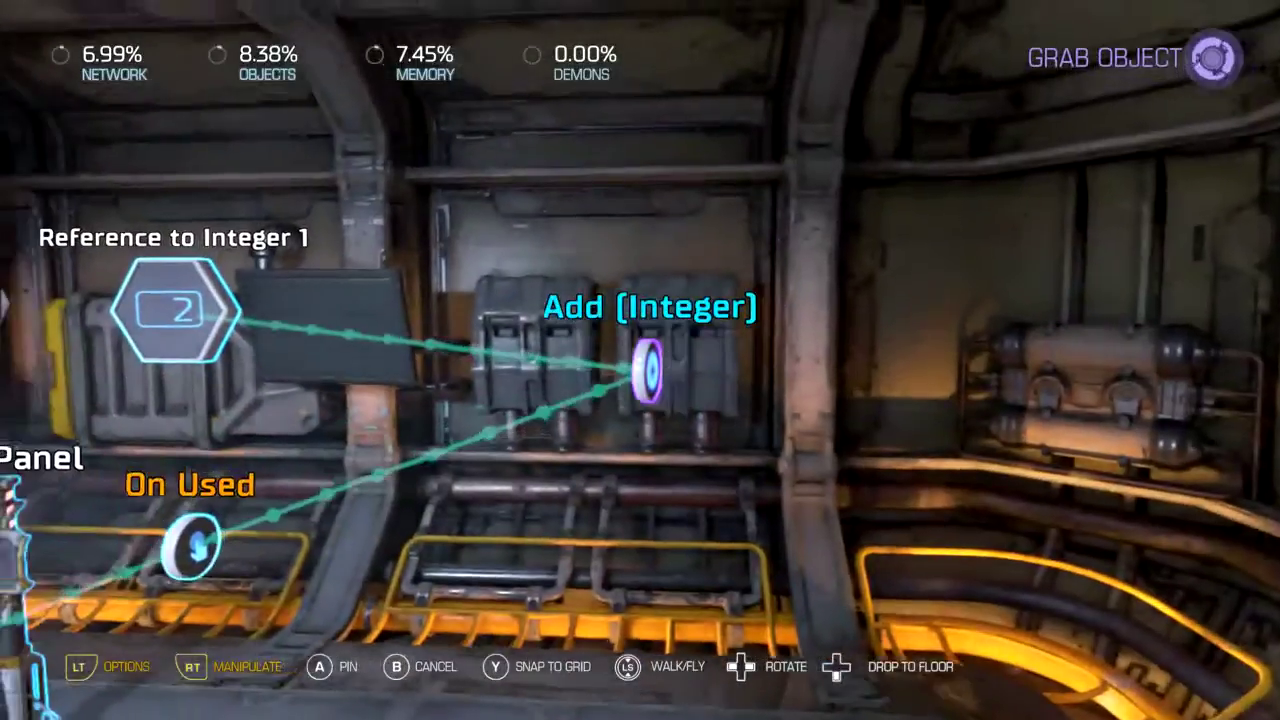
Set both the initial value and the minimum value of Integer 1 to 1
key("y")
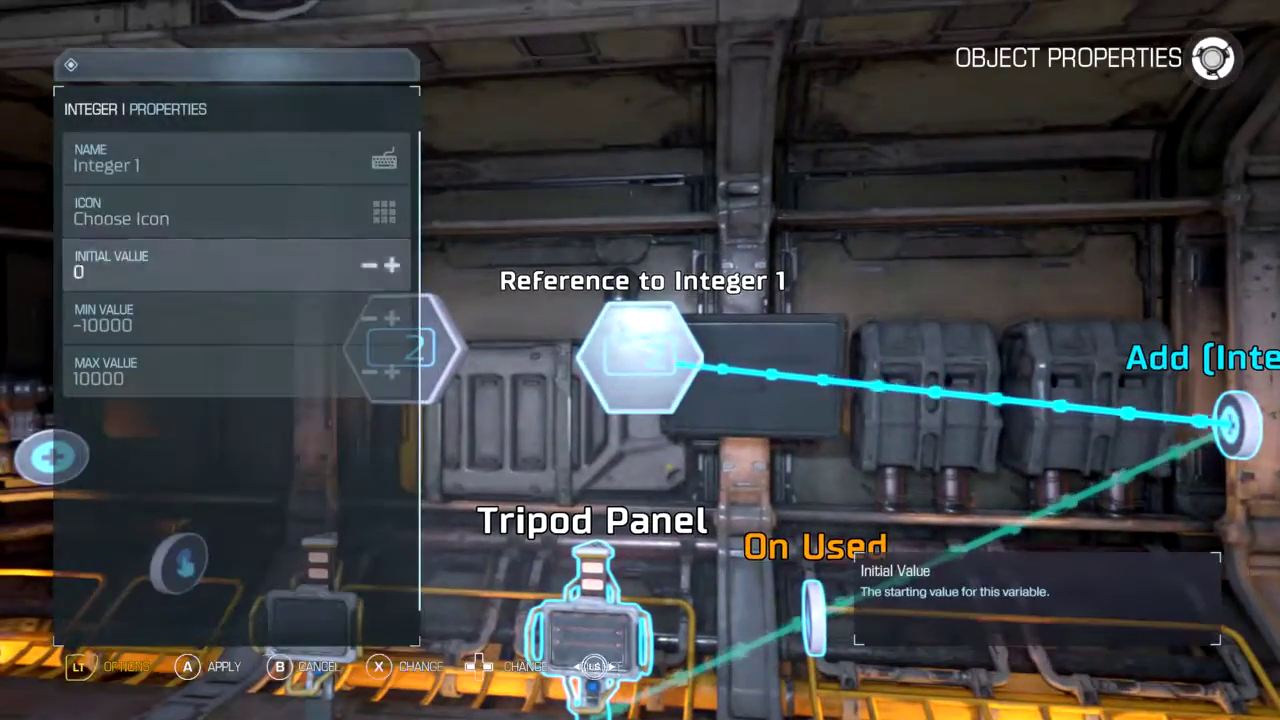
key("Return")
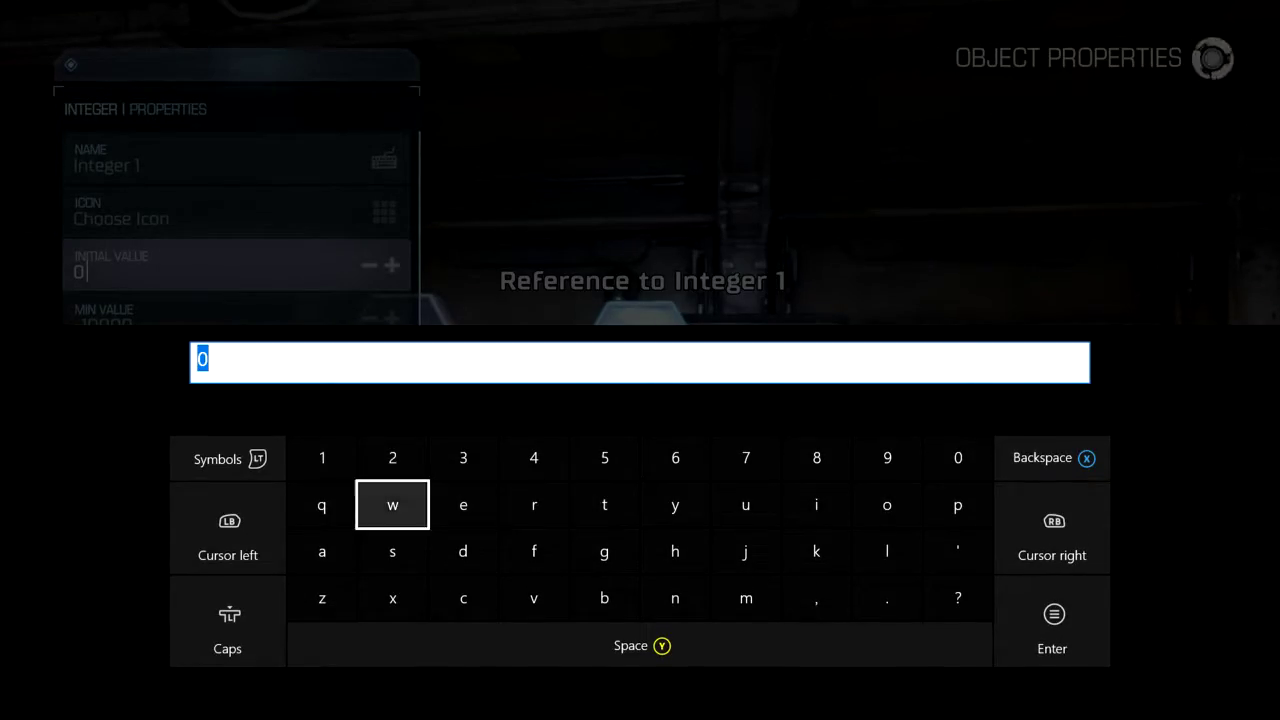
type("1")
key("Return")
key("Down")
key("Return")
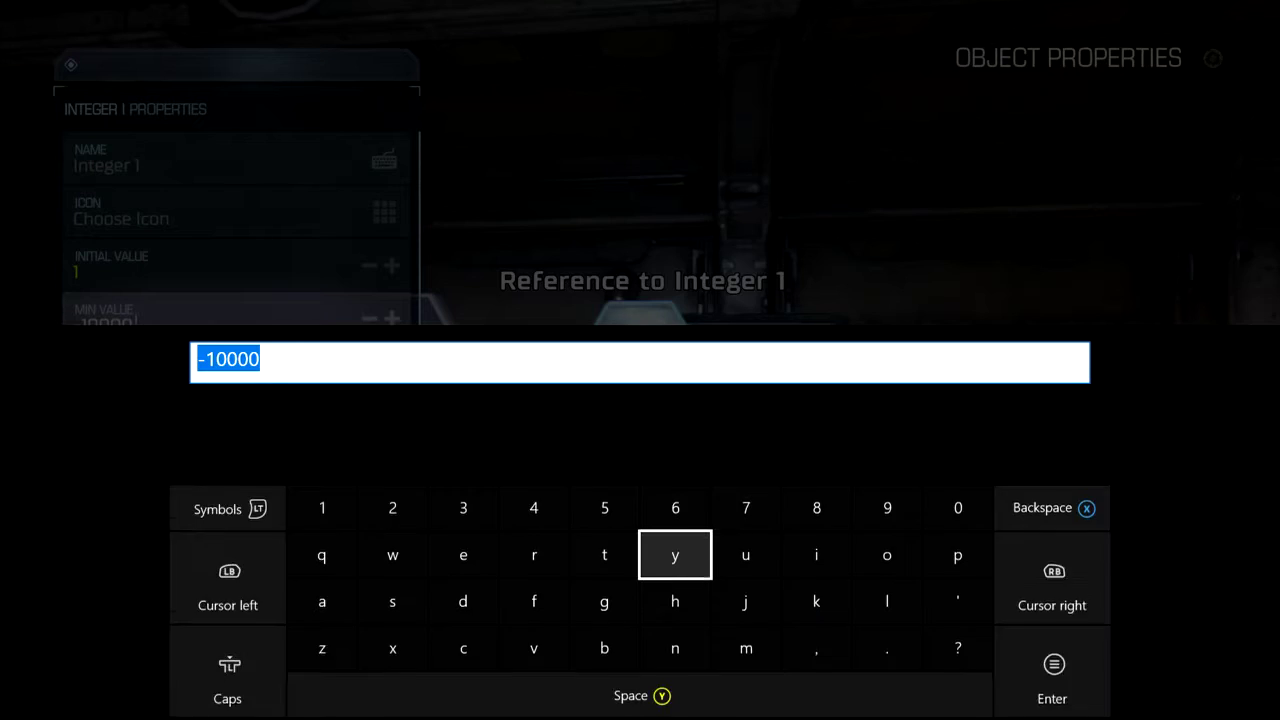
type("1")
key("Return")
Set Integer 1's maximum value to 4 and apply its properties
key("Down")
key("Return")
key("BackSpace")
key("Up")
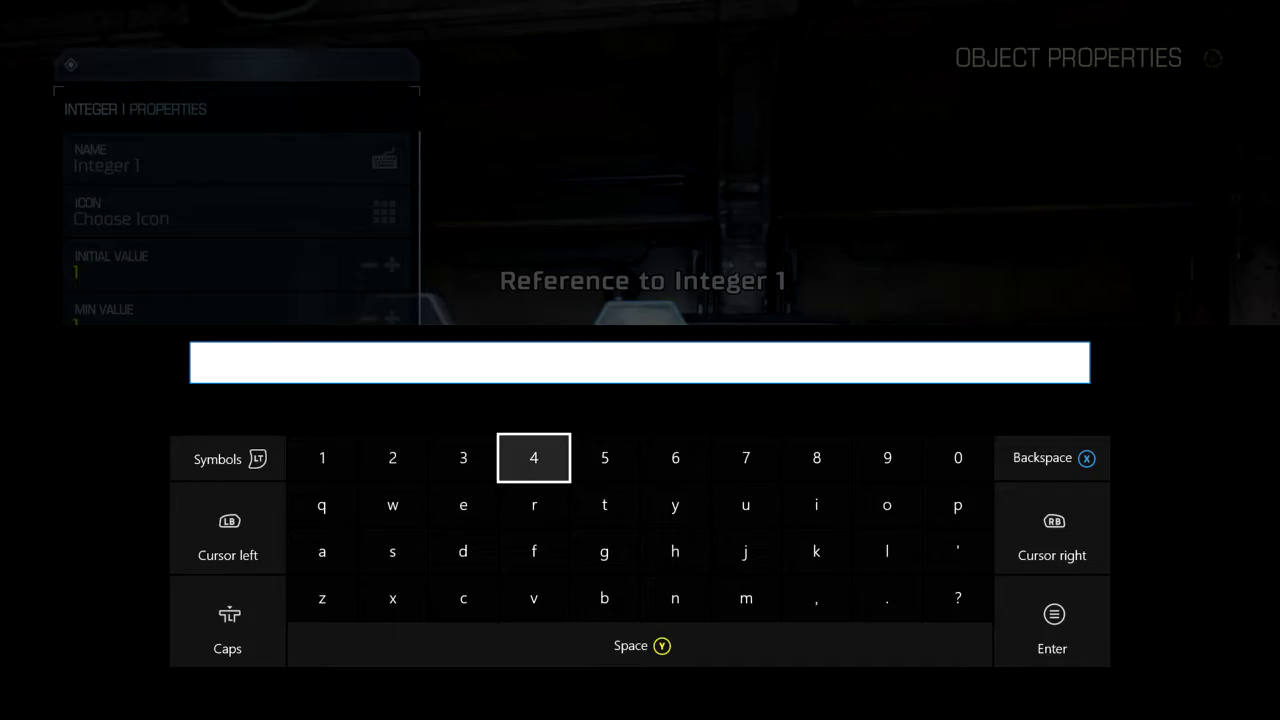
type("4")
key("Return")
key("Escape")
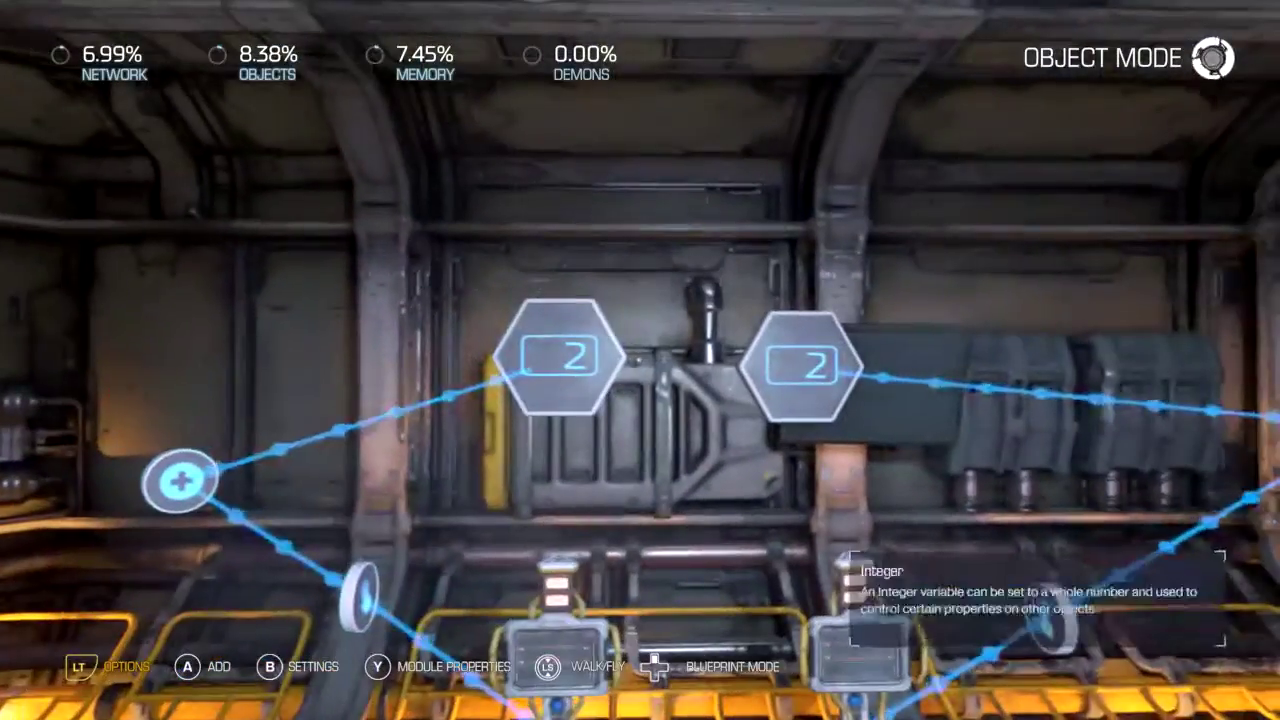
Set the initial value of Integer 0 to 1
key("y")
key("Down")
key("Down")
key("Return")
key("BackSpace")
key("Left")
type("1")
key("Return")
Set the minimum value of Integer 0 to 1
key("Down")
key("Return")
key("BackSpace")
key("Left")
key("Left")
key("Left")
key("Left")
key("Left")
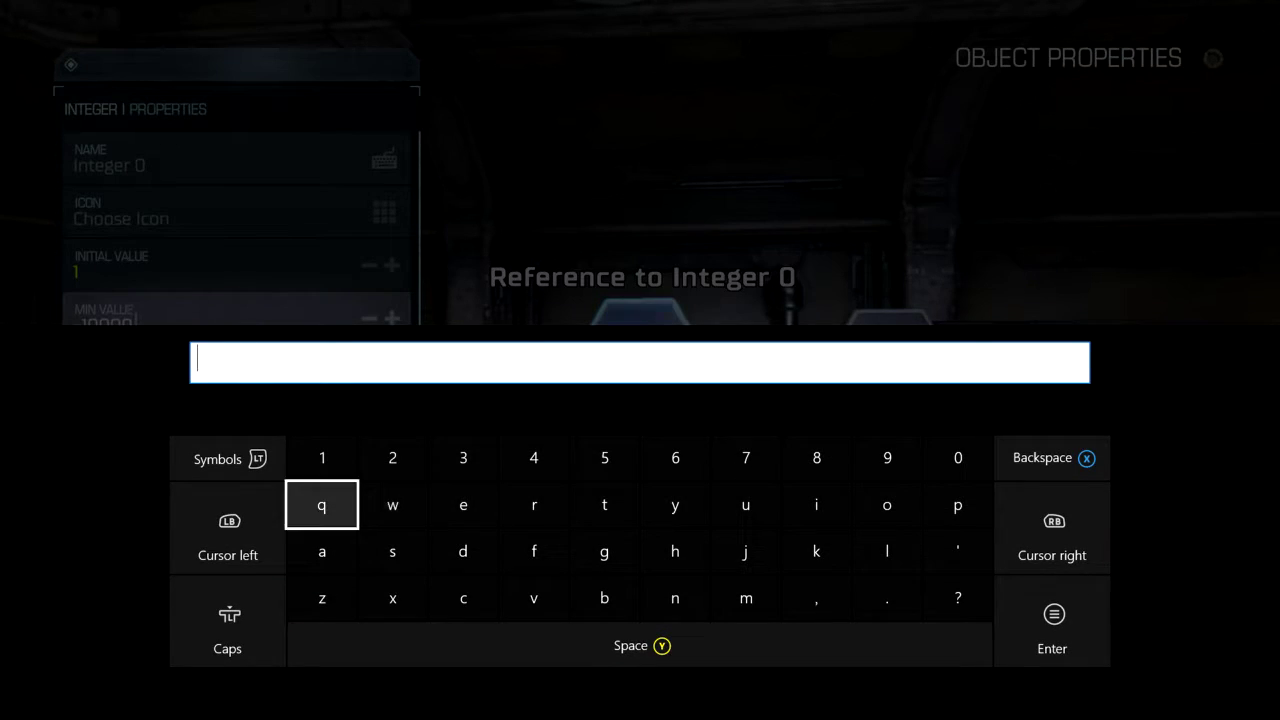
key("Up")
type("1")
key("Return")
Set Integer 0's maximum value to 4 and apply its properties
key("Down")
key("Return")
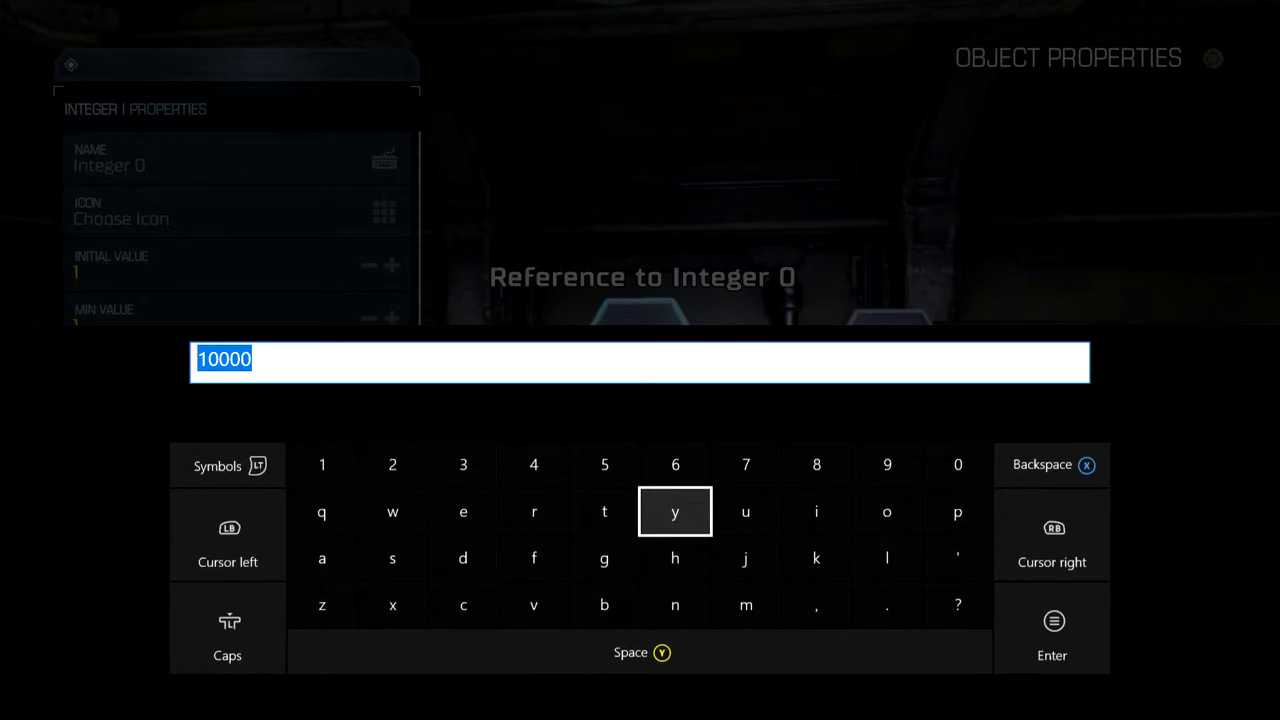
key("BackSpace")
key("Up")
key("Left")
key("Left")
type("4")
key("Return")
key("Escape")
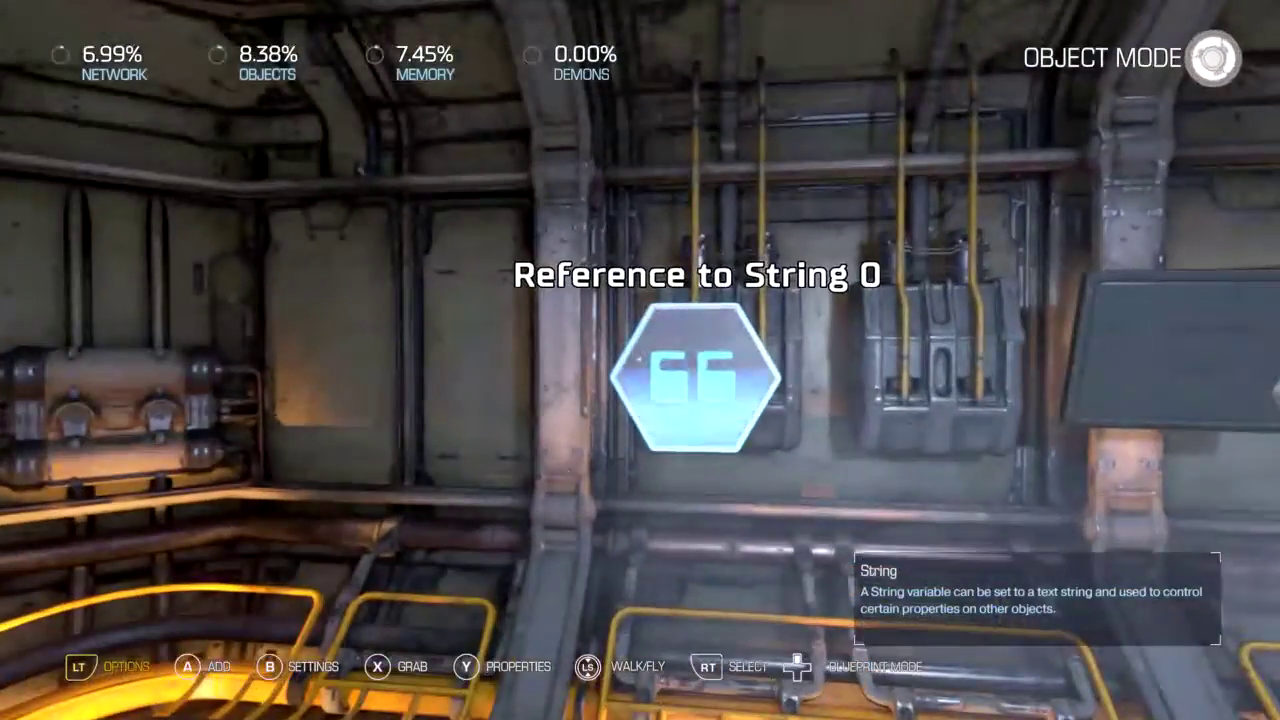
Add Integer 0 and Integer 1, in that order, as string parts of String 1's Build input
key("y")
key("b")
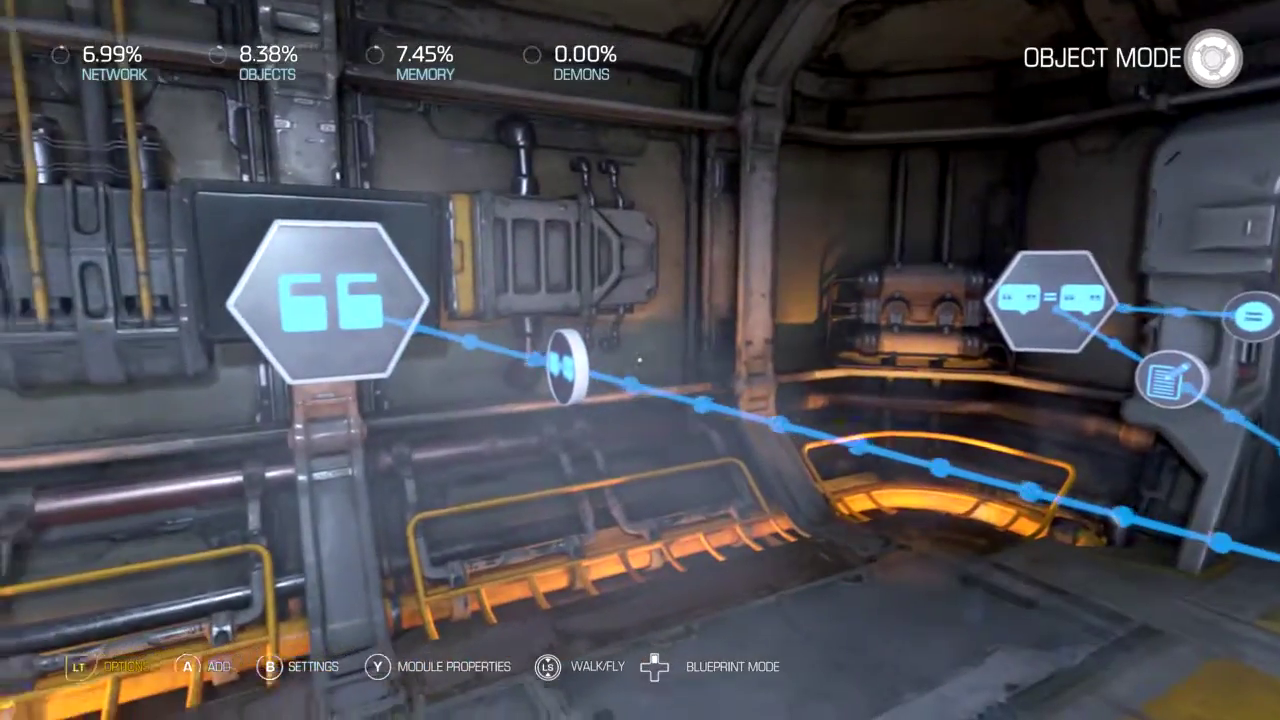
key("y")
key("Down")
key("Down")
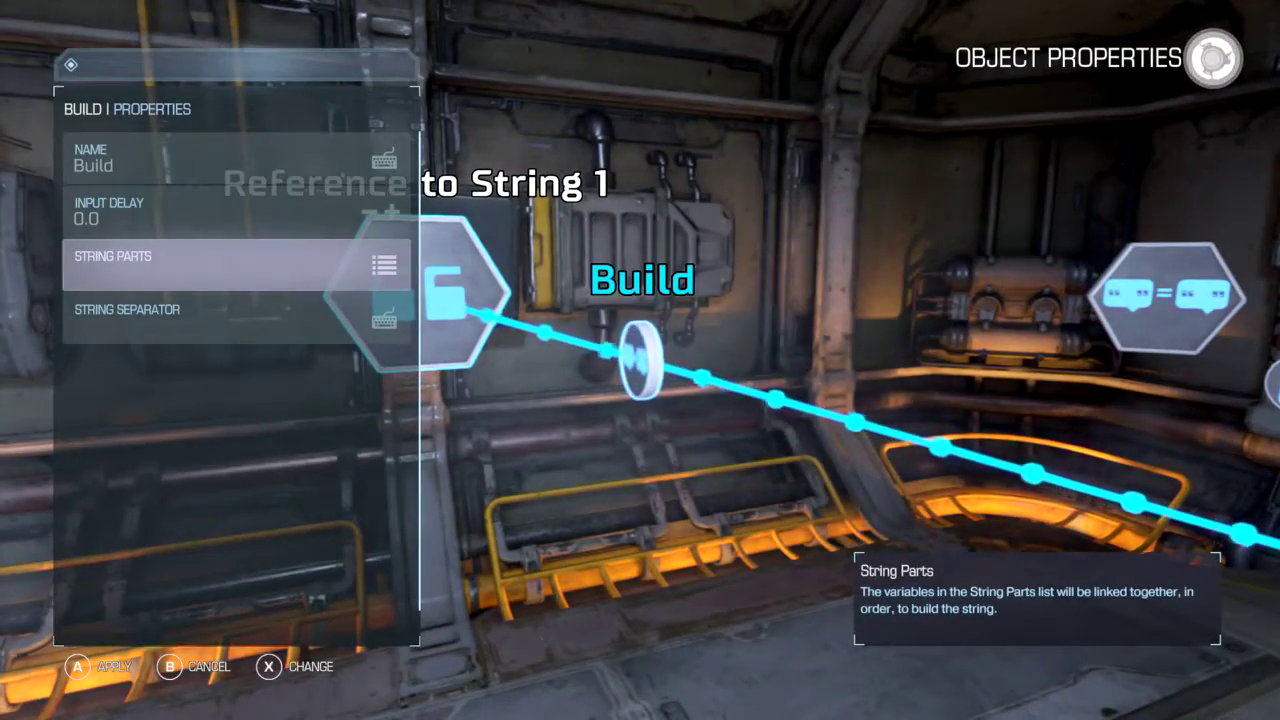
key("Return")
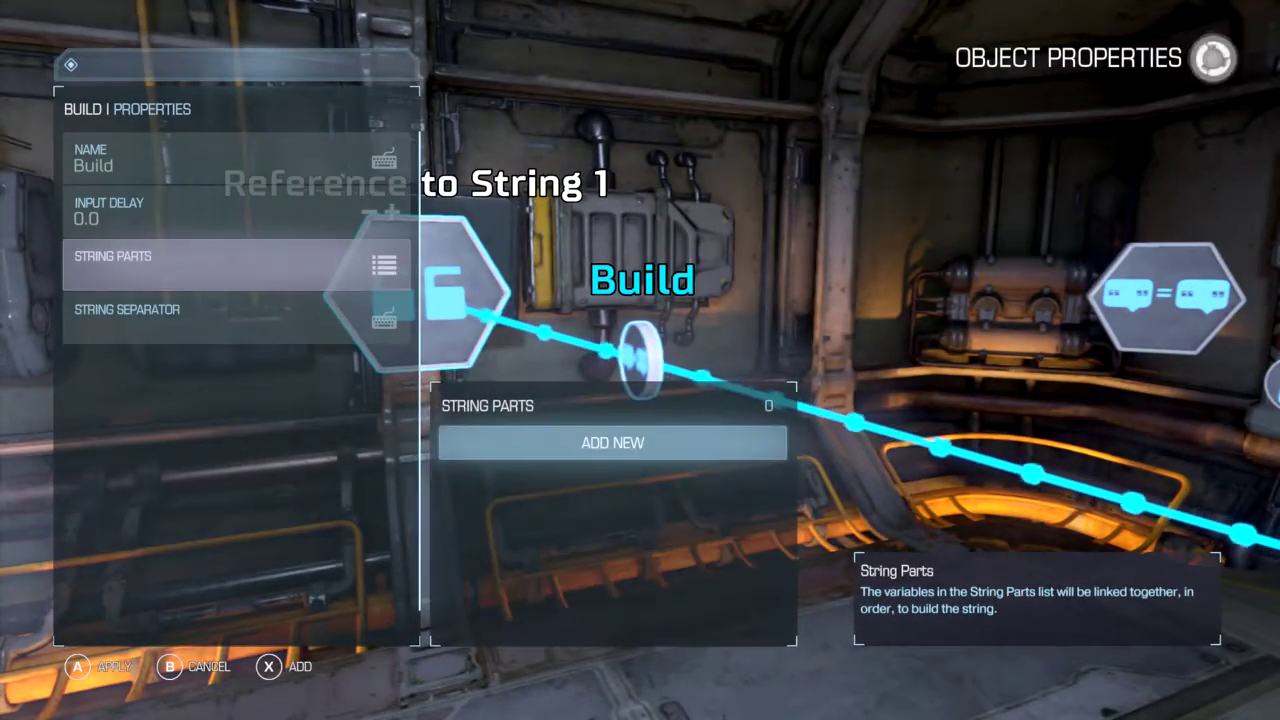
key("Return")
key("Right")
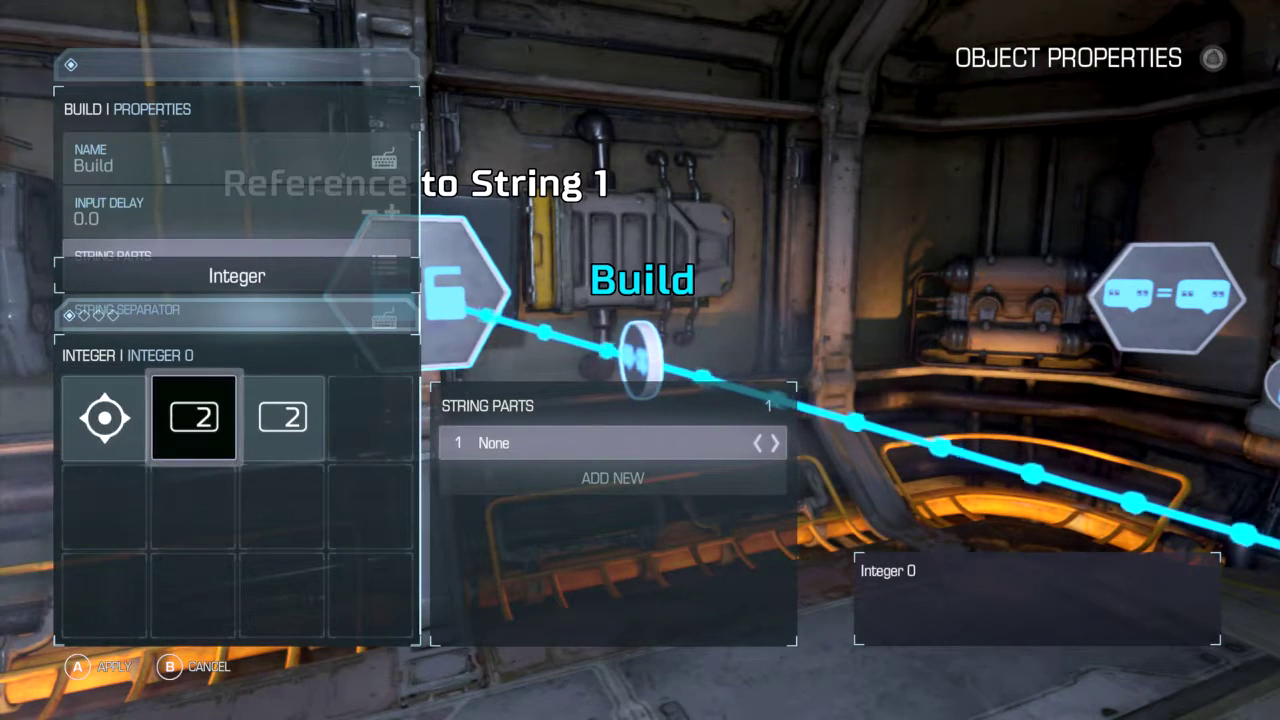
key("Down")
key("Return")
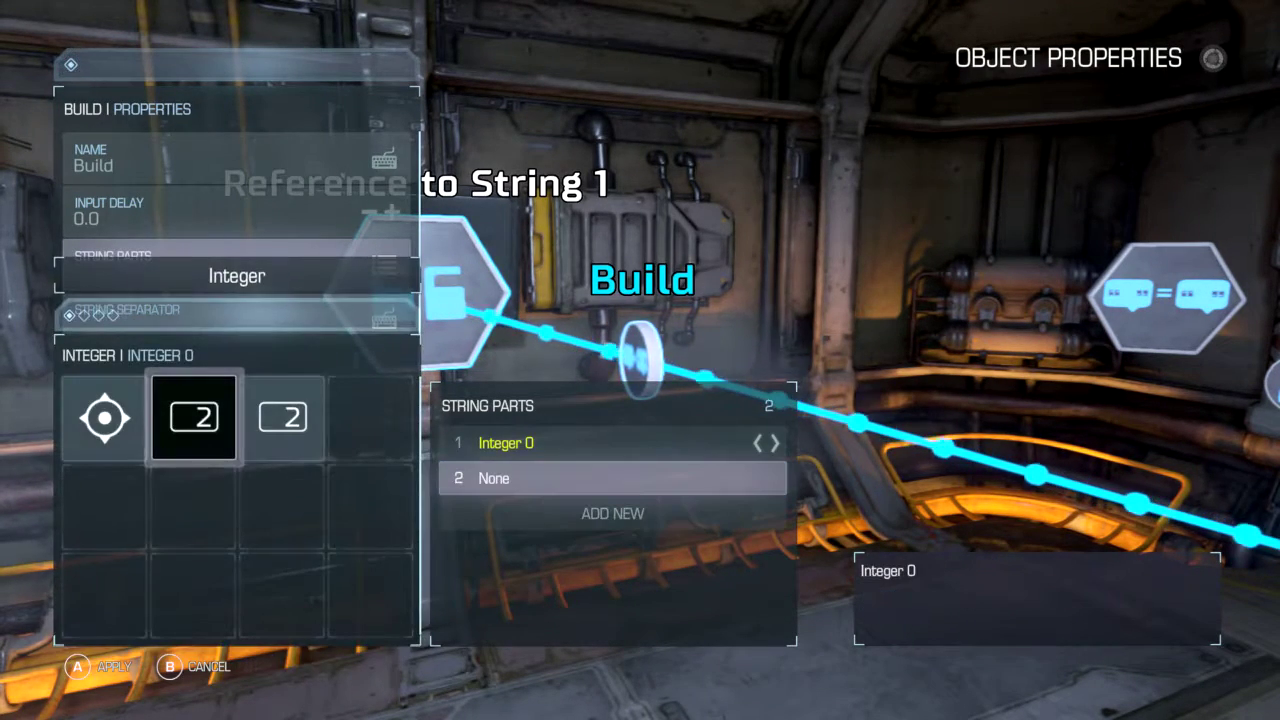
key("Return")
key("Escape")
Check the Build input's string separator and the properties of String 0
key("Down")
key("Return")
key("Return")
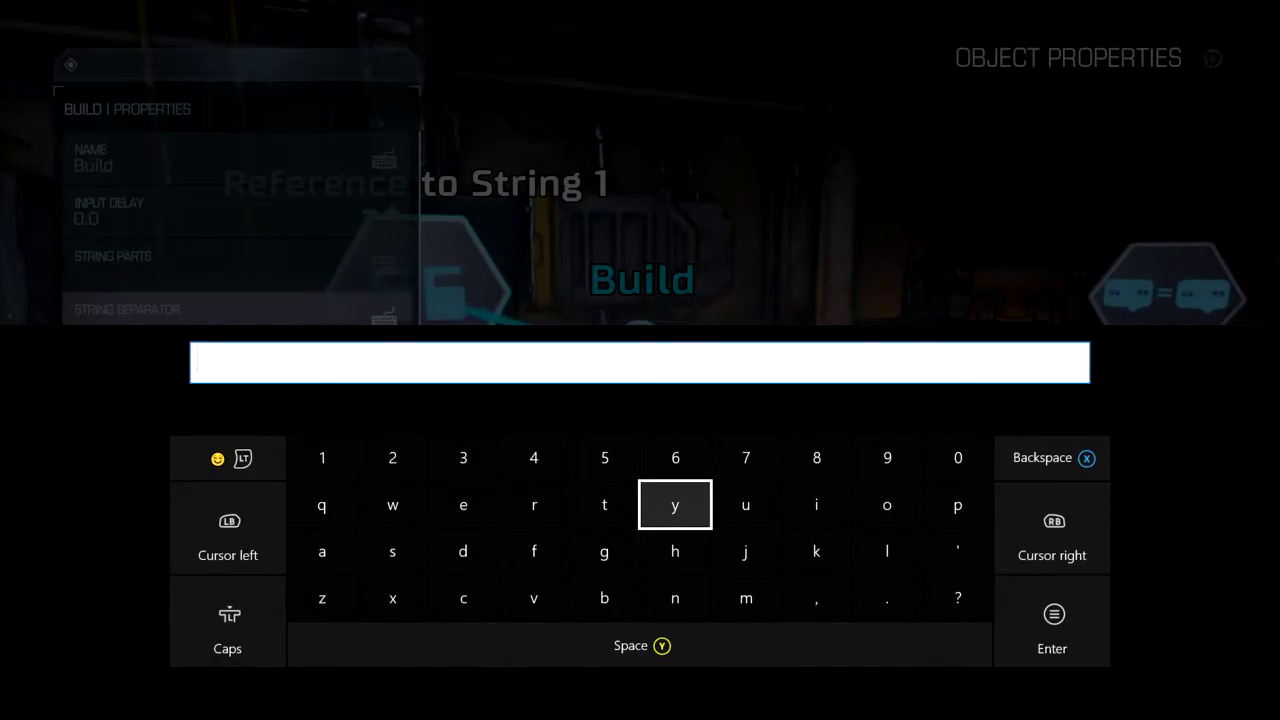
key("Escape")
key("y")
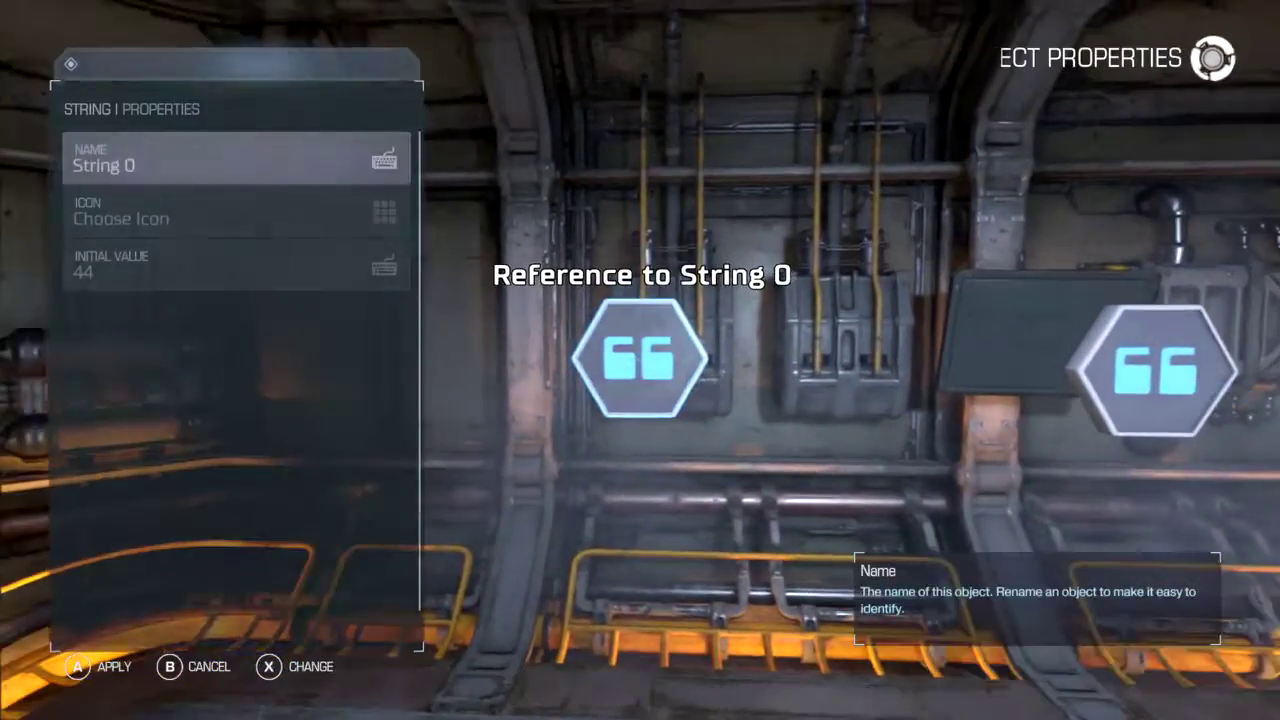
key("Escape")
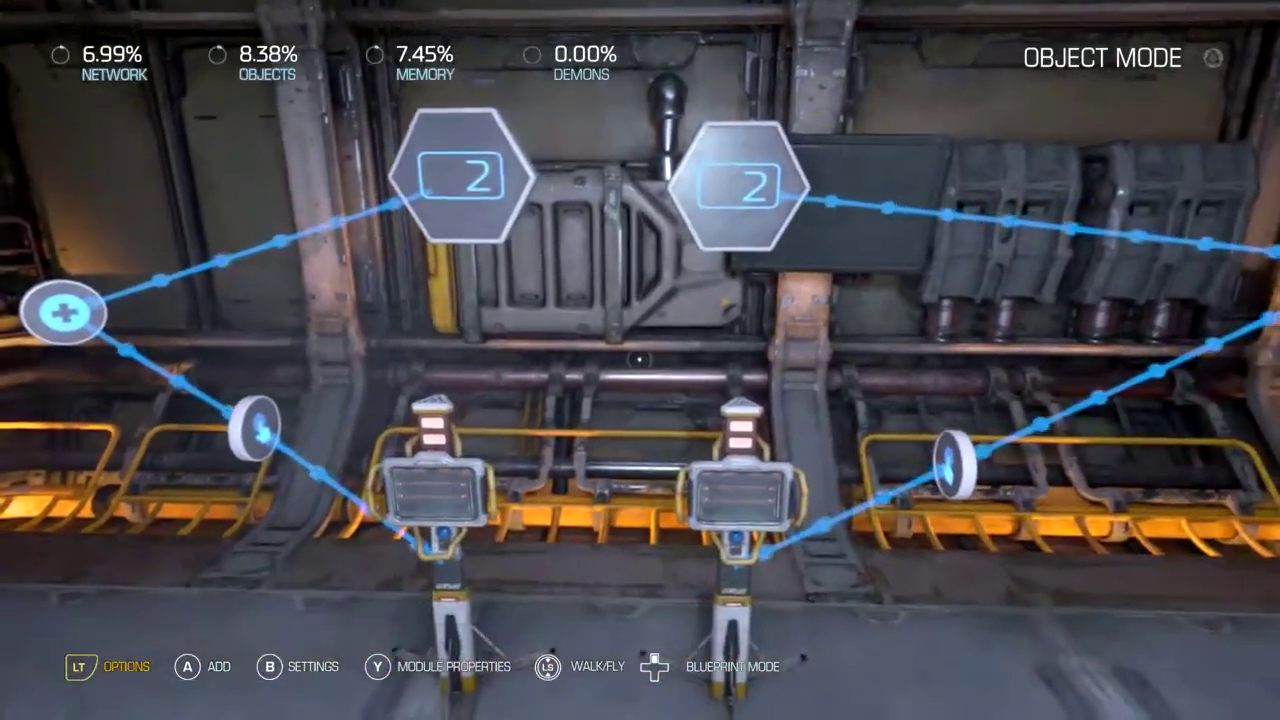
Add a World Text object from the Communication category below the two Integer variables
key("a")
key("RB")
key("RB")
key("RB")
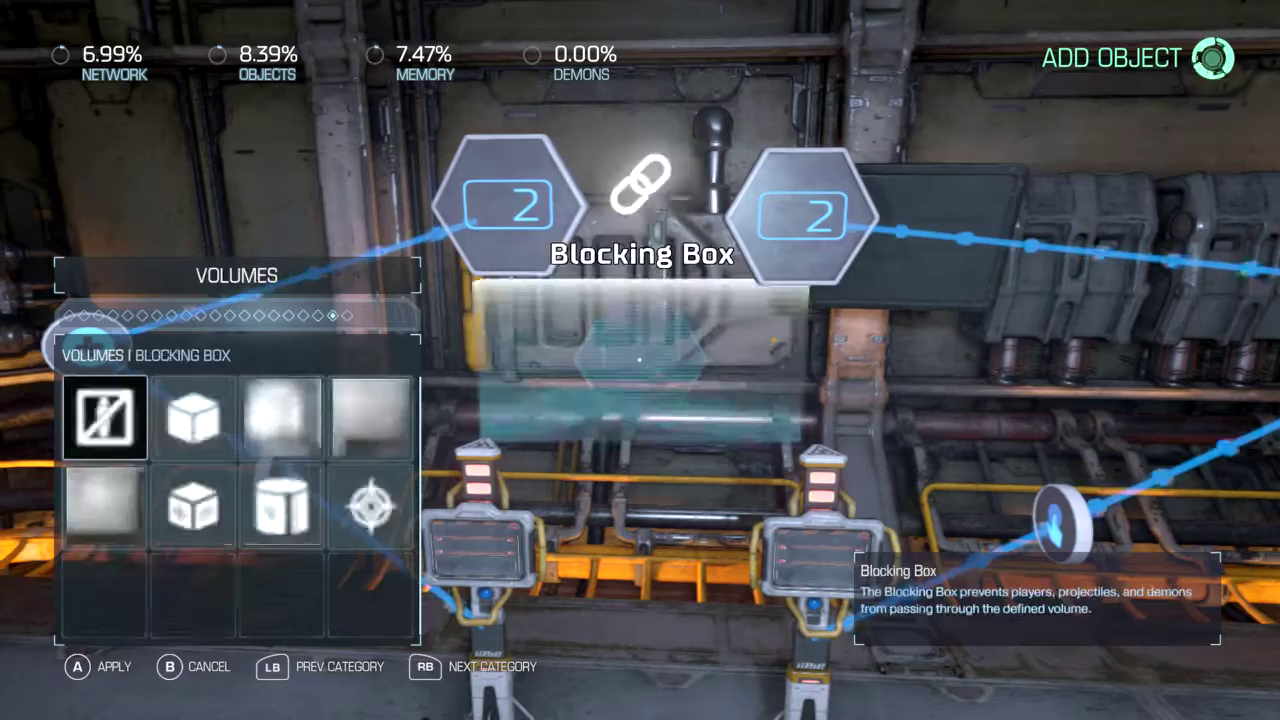
key("e")
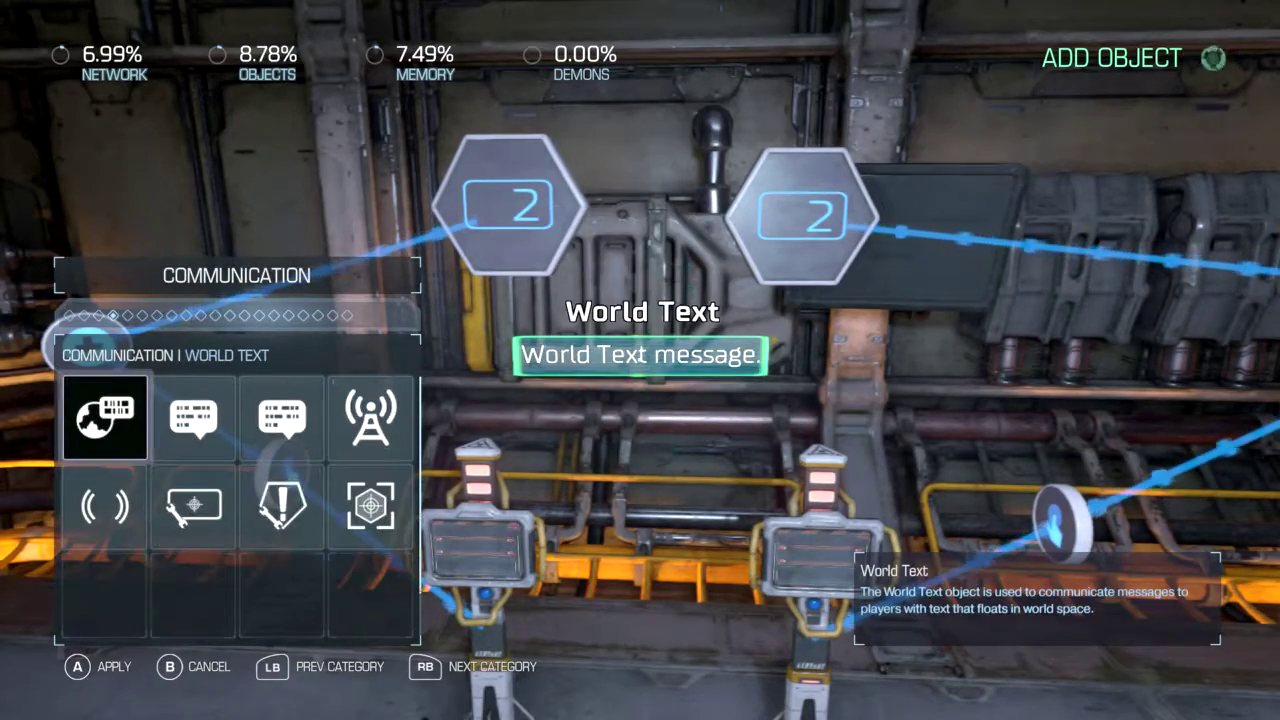